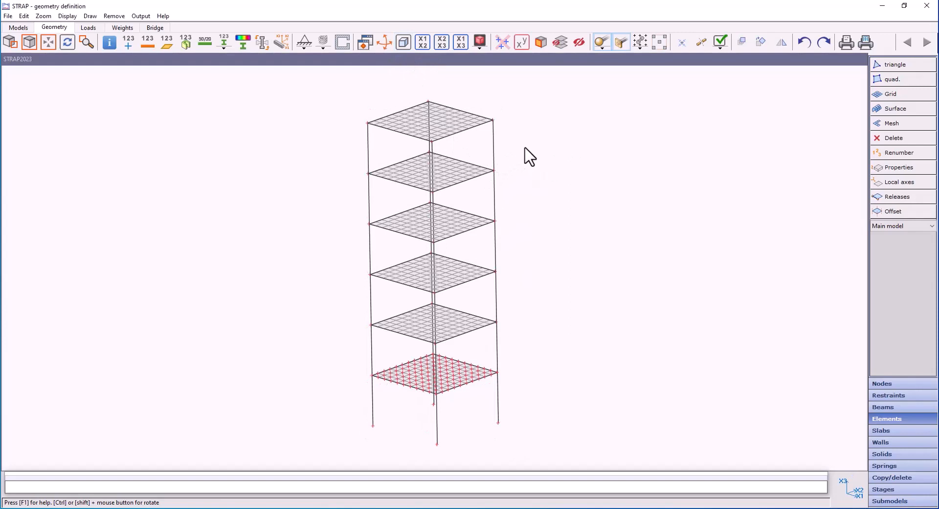
- Start deleting elements and window-select the elements at the left corner of the lowest floor slab
ctrl+drag(524, 149, 553, 128)
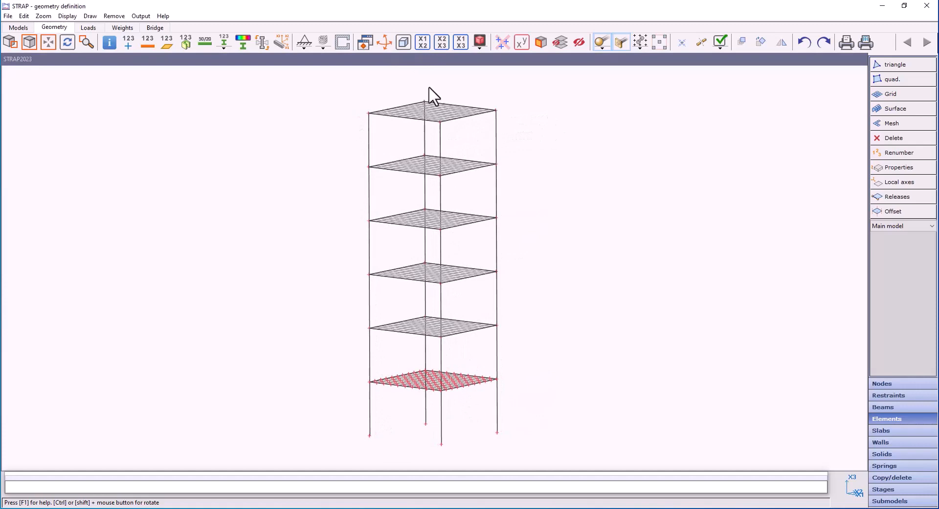
click(409, 41)
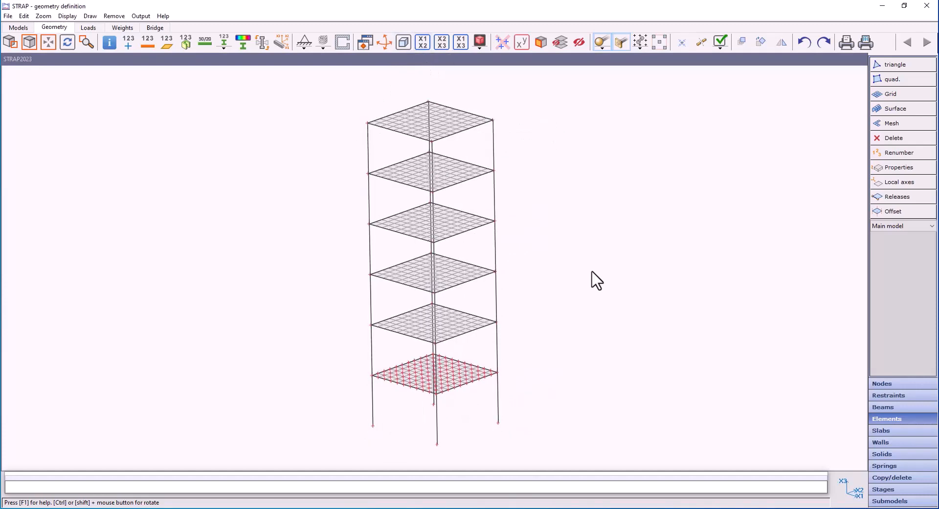
click(885, 138)
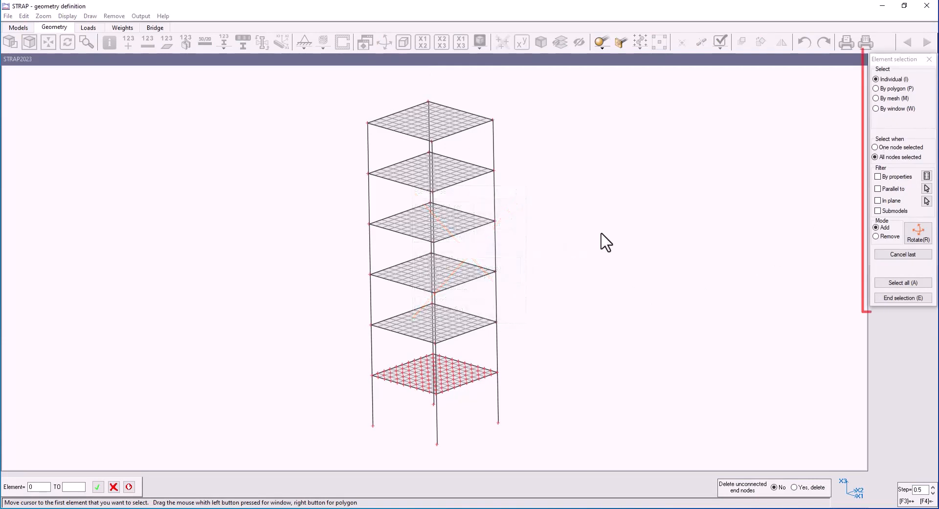
middle_drag(525, 318, 533, 256)
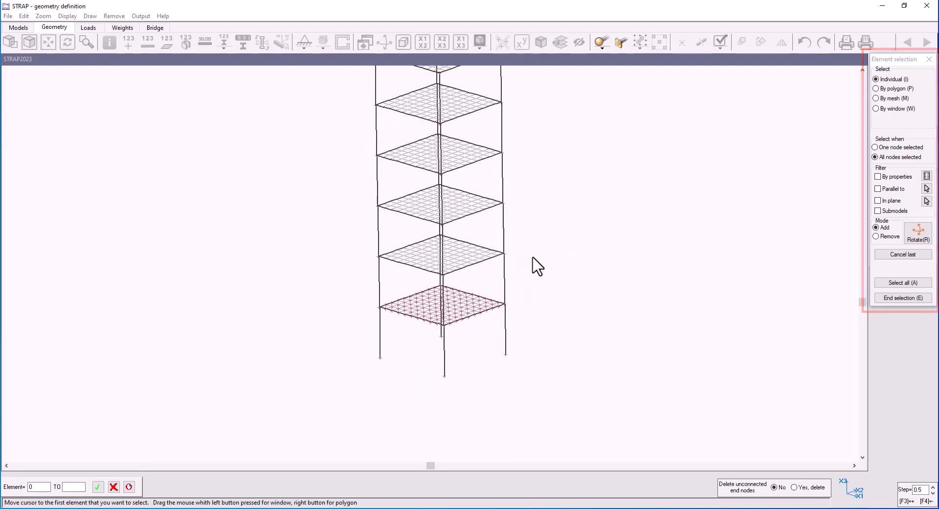
scroll(474, 305, up, 5)
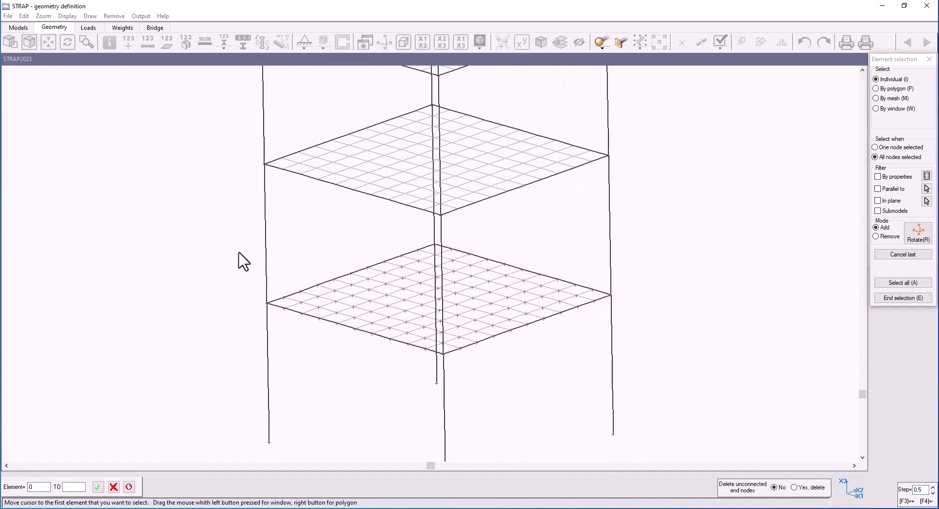
drag(235, 253, 353, 367)
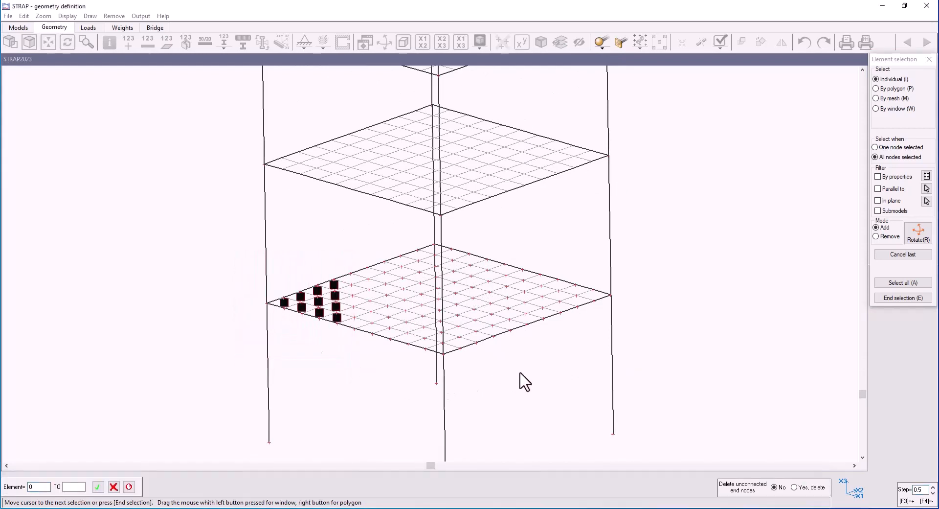
- Add the elements along the back edge of the lowest floor slab to the selection with a polygon
right_click(560, 321)
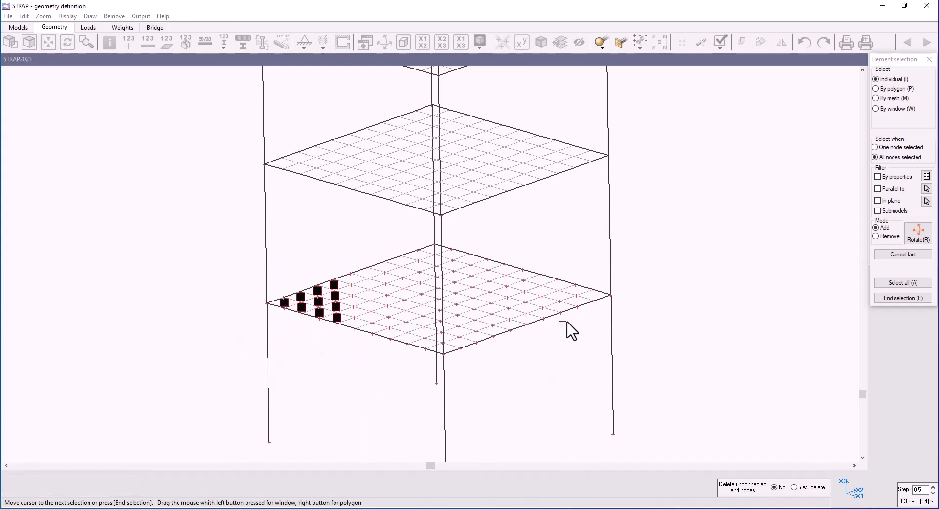
click(635, 294)
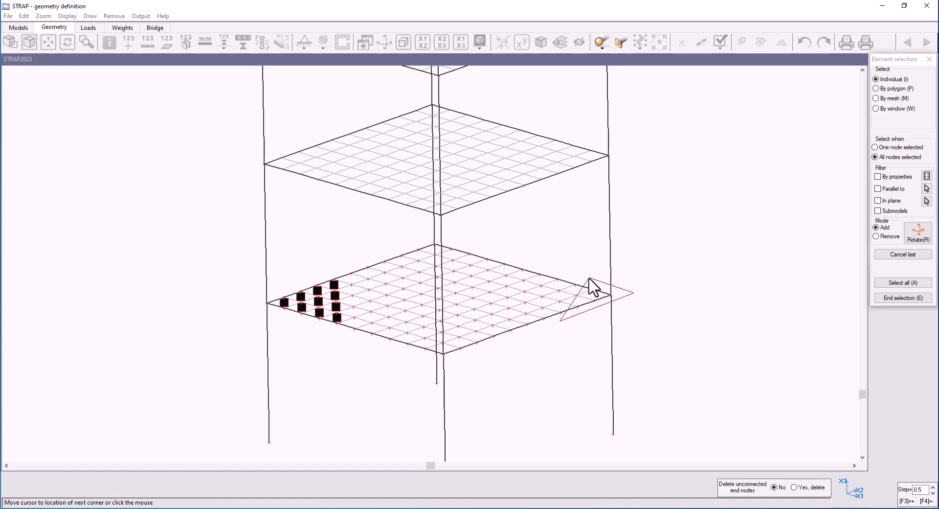
click(426, 233)
click(393, 249)
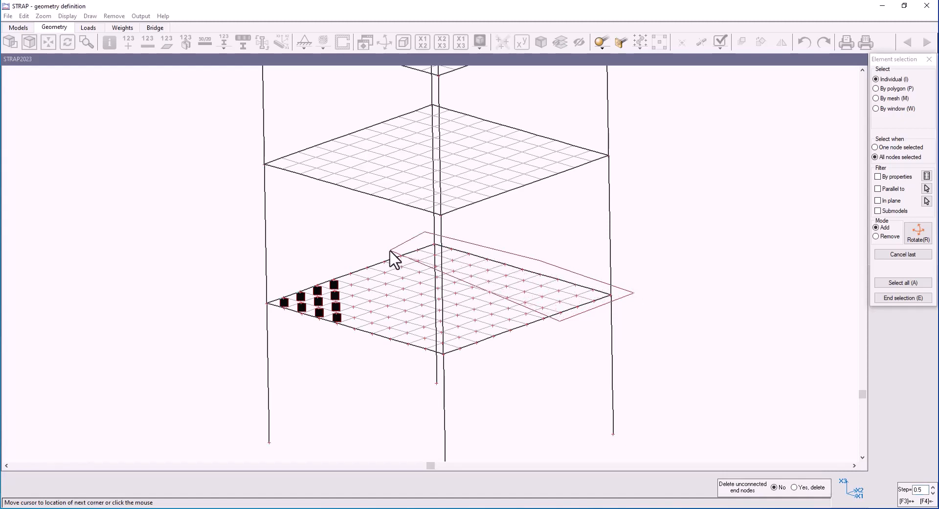
click(368, 263)
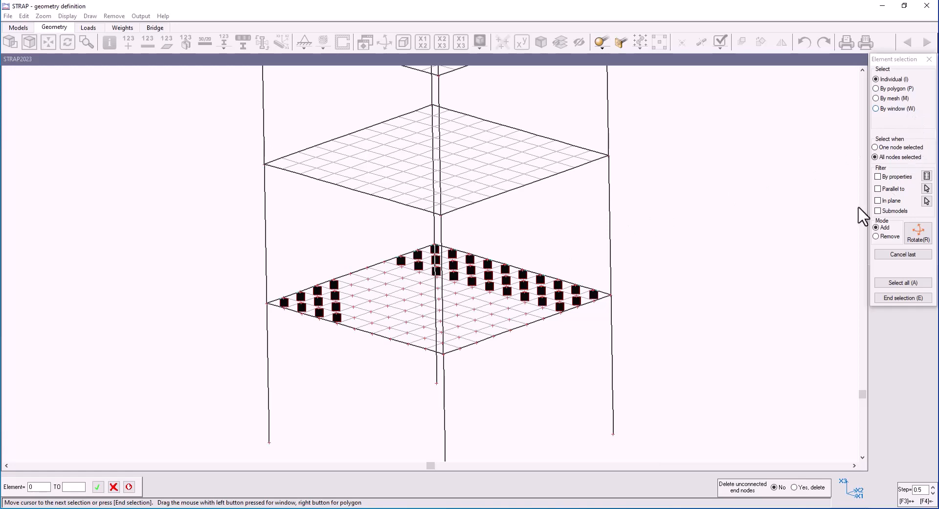
- Rotate the view during selection, remove all chosen lowest-floor elements from the selection with a window, and end the selection
click(918, 235)
drag(504, 236, 552, 221)
right_click(552, 221)
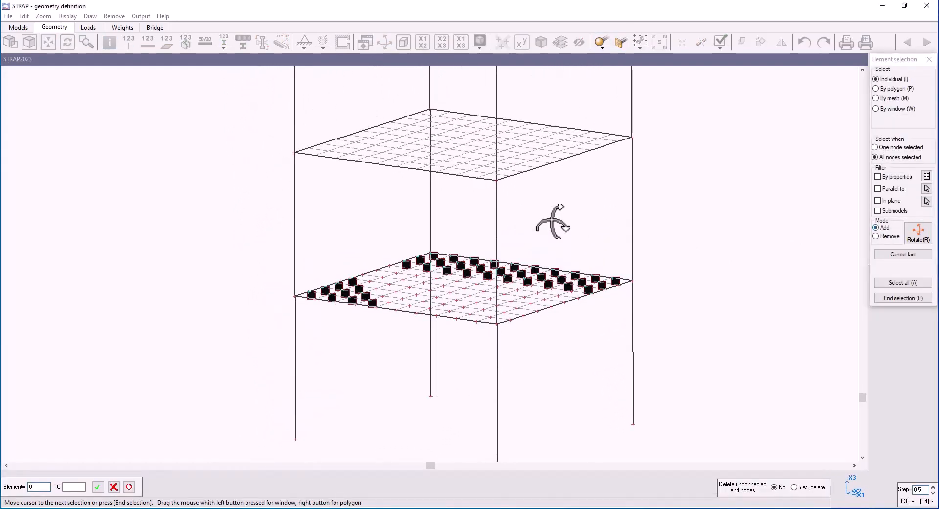
click(884, 237)
drag(257, 226, 739, 411)
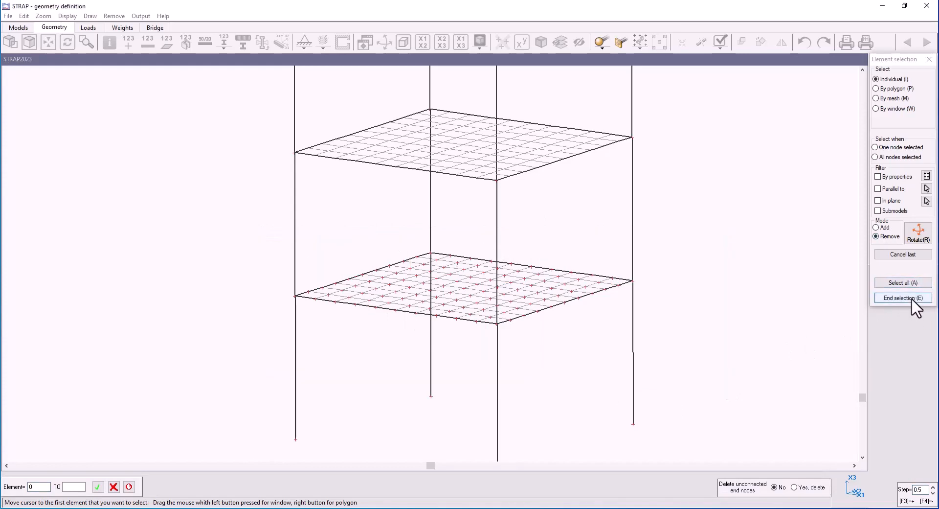
click(911, 297)
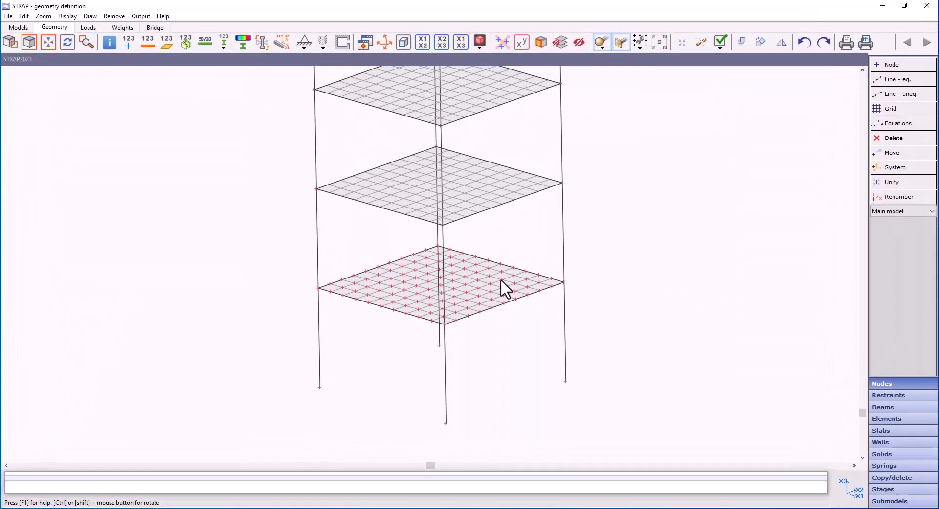
- Limit the display to the plane of node 74 on the lowest floor, and restore the full model in isometric view
right_click(499, 278)
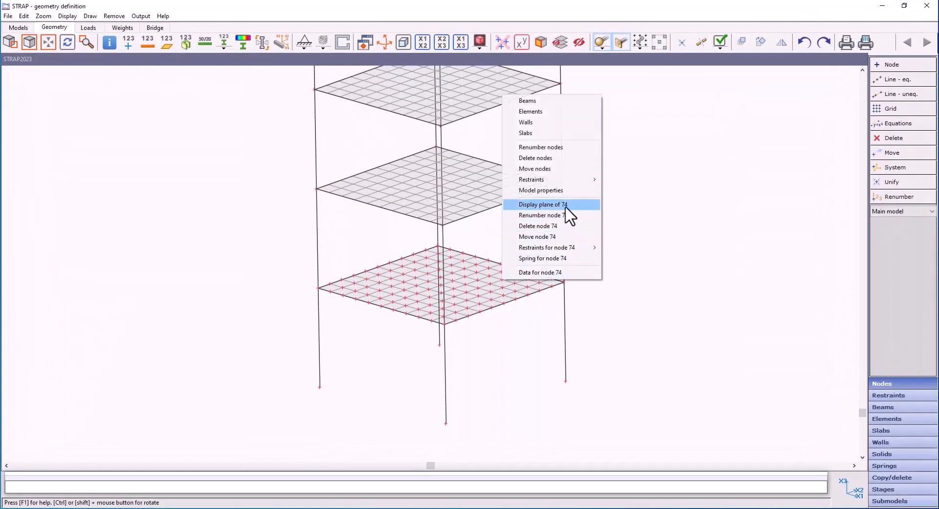
click(539, 207)
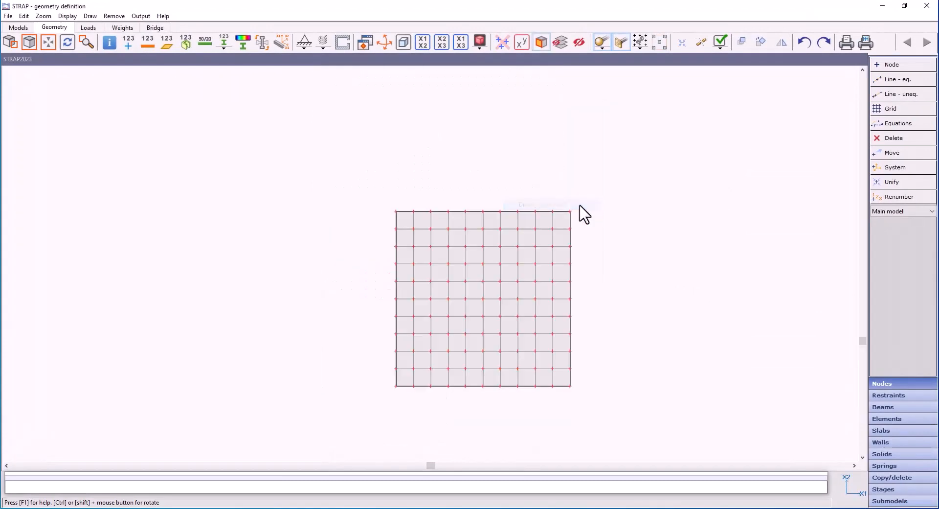
click(542, 43)
click(460, 225)
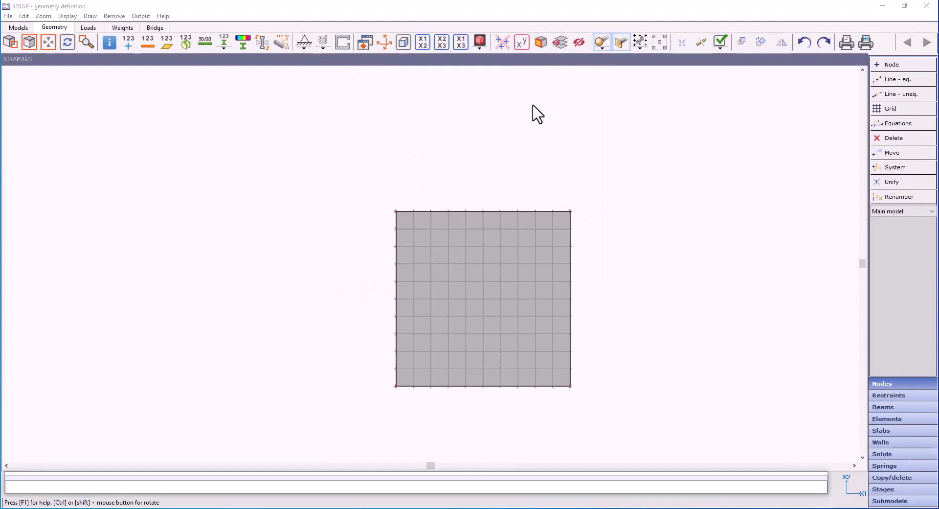
click(404, 42)
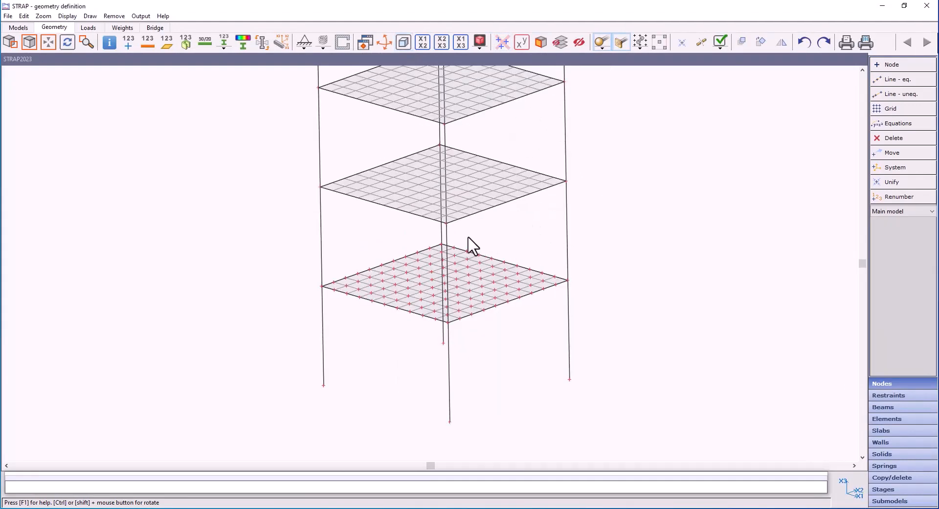
- Display the plane of node 127 on the second floor slab, and return from Submodel no. 1 to the main model
right_click(447, 223)
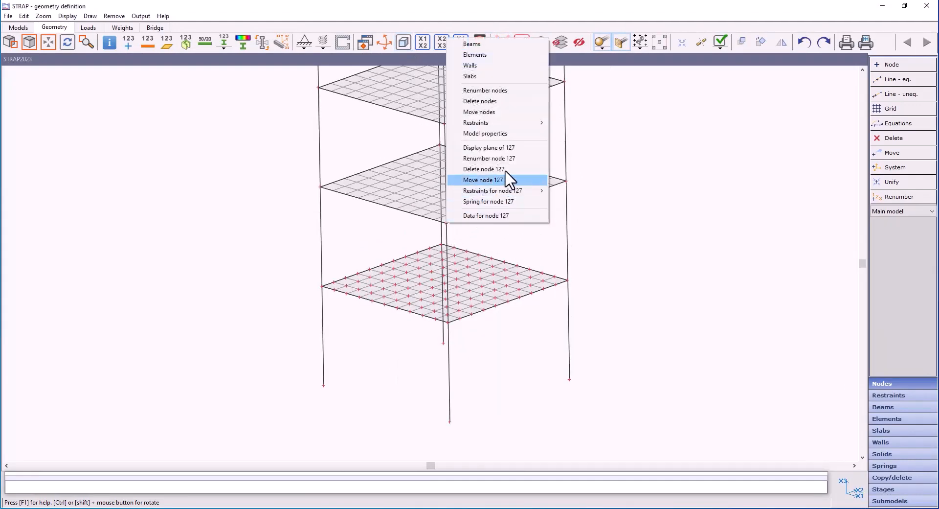
click(524, 153)
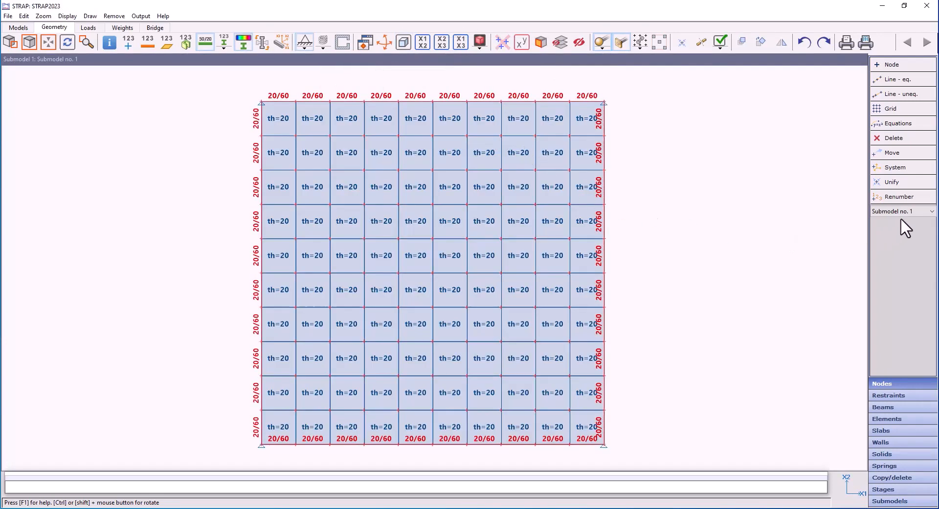
click(913, 212)
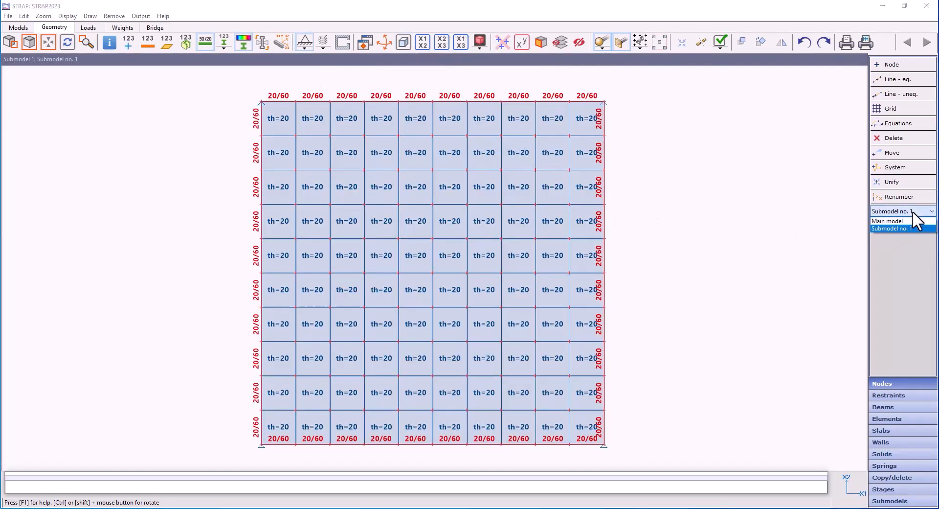
click(903, 220)
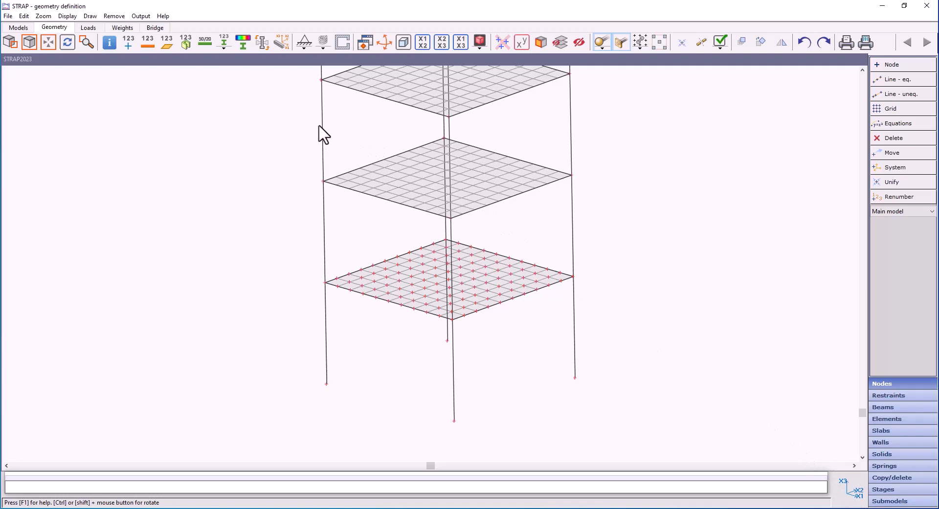
- Go to the models list, check the additional setup option for limiting display to a plane, and reopen the SubUndo model
click(17, 27)
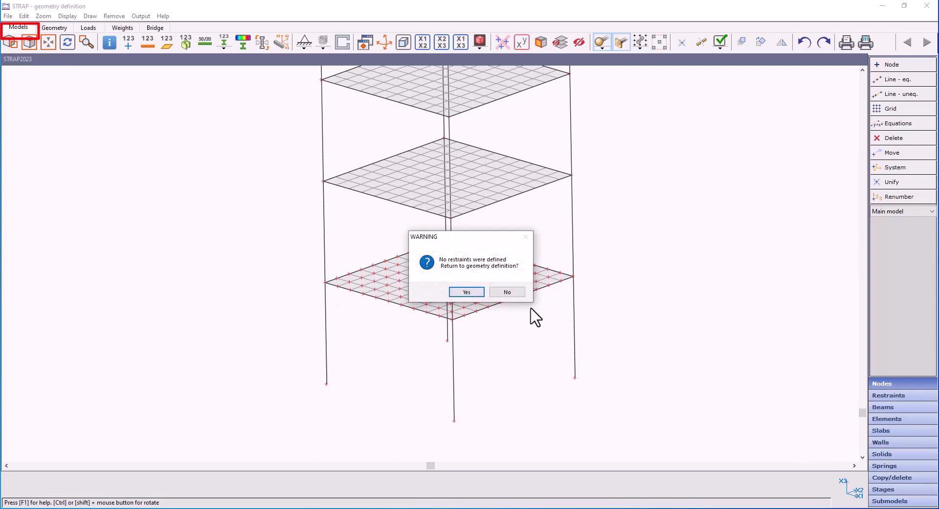
click(517, 295)
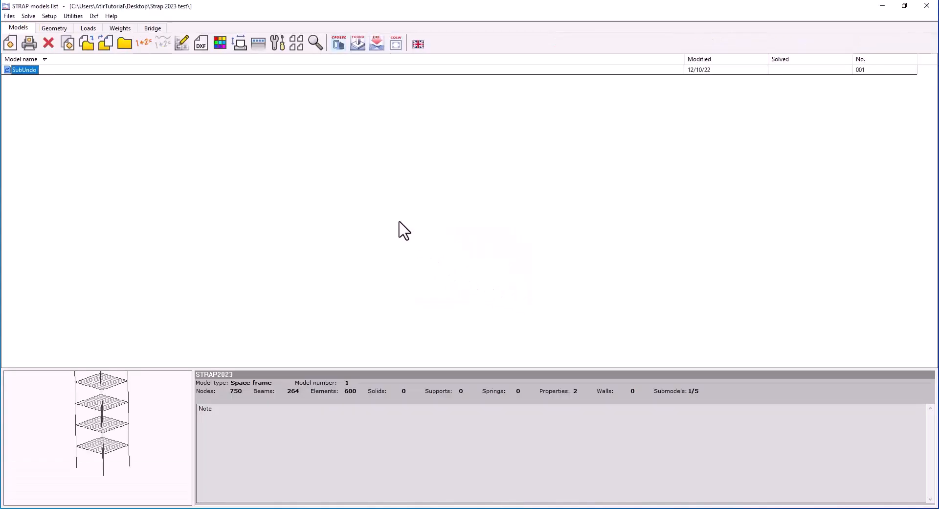
click(277, 41)
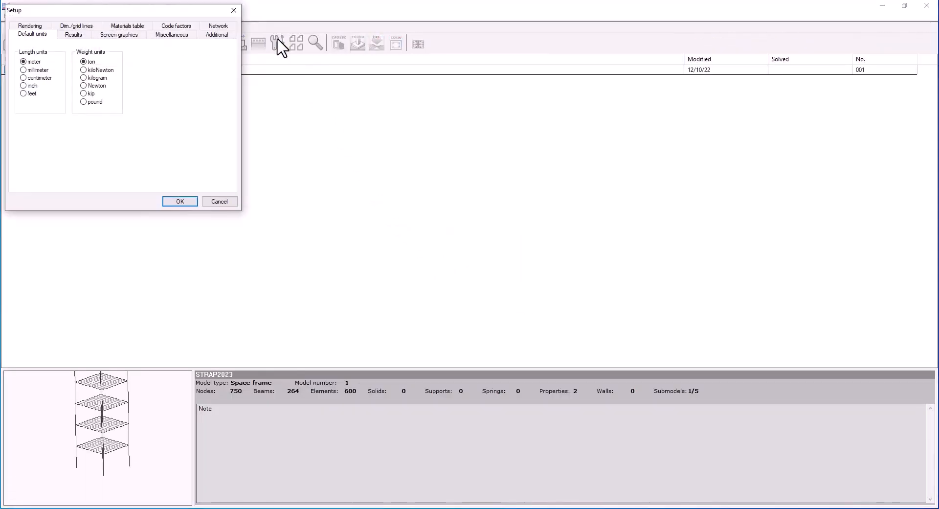
click(209, 35)
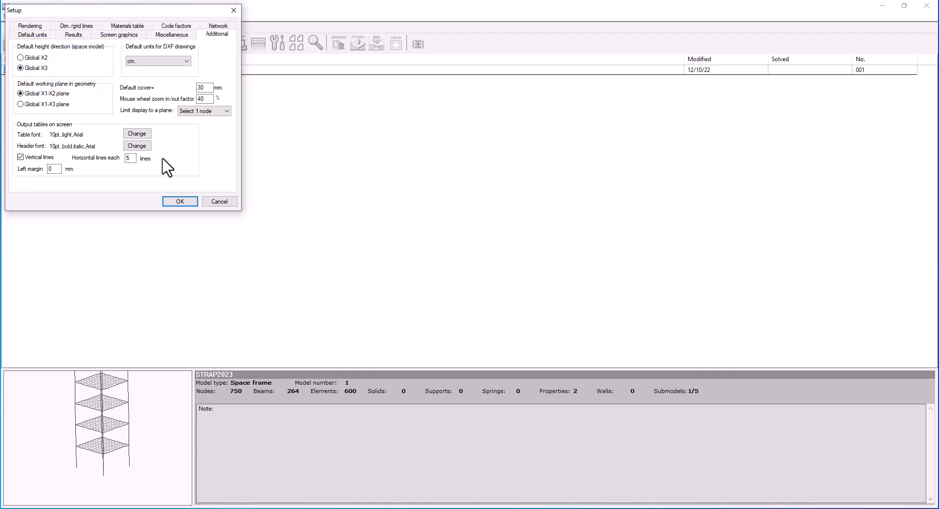
click(180, 202)
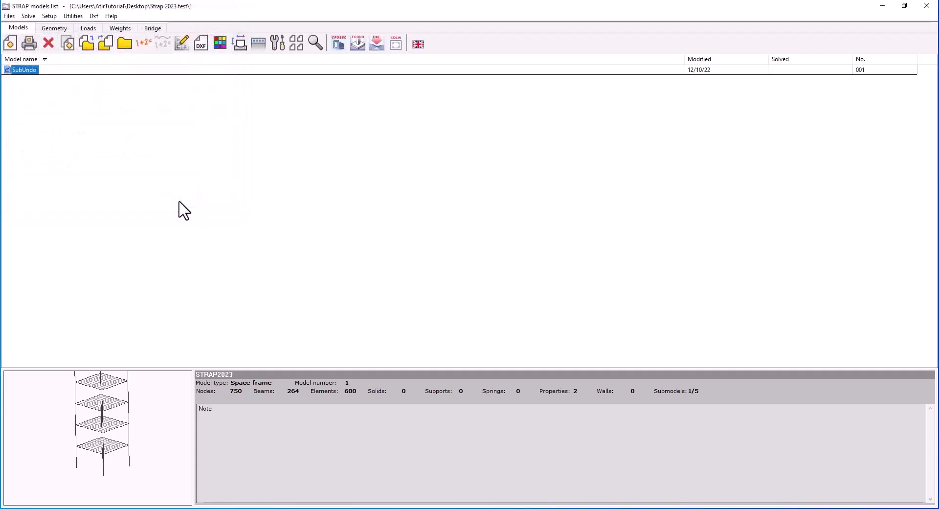
double_click(26, 71)
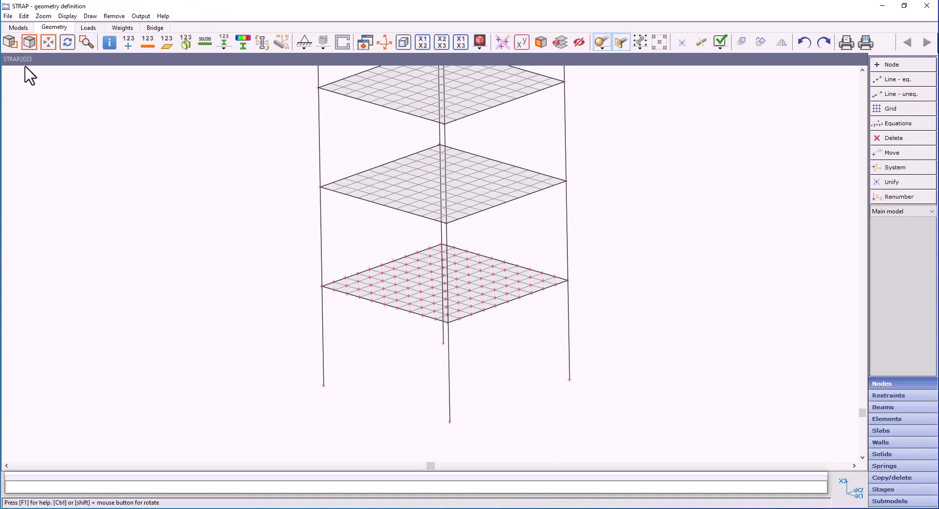
- Open the level selection for displaying selected levels, keep X3 as the height direction, and accept it
click(115, 16)
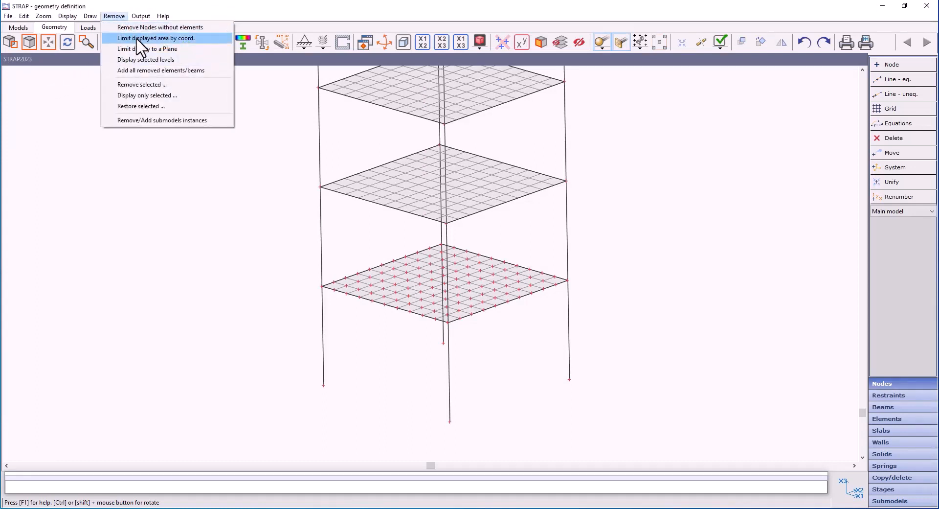
click(145, 59)
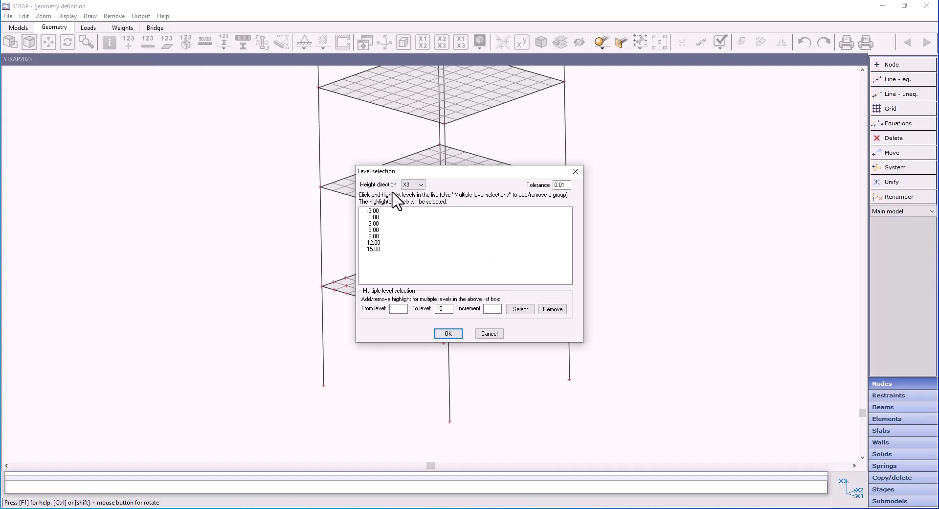
click(419, 187)
click(422, 193)
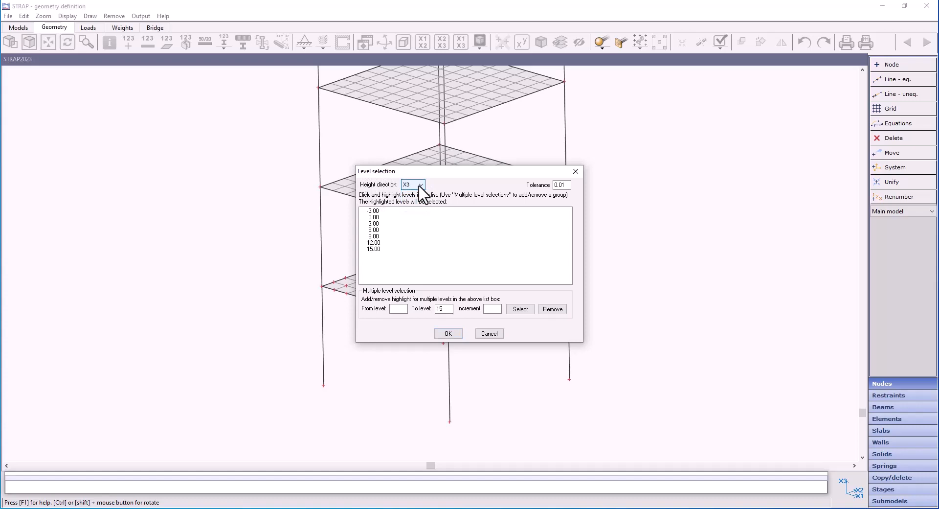
click(447, 333)
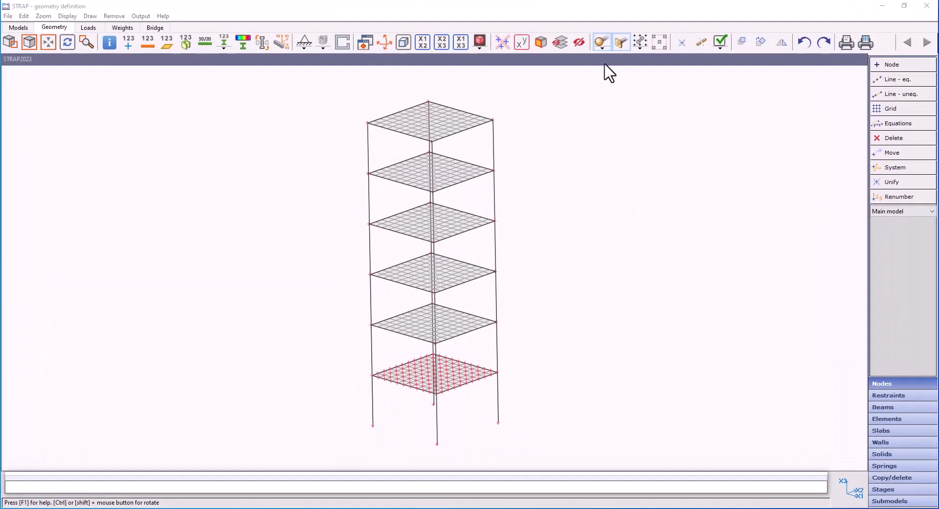
- Set up removal from the display with the Remove action for elements and start the element selection
click(580, 45)
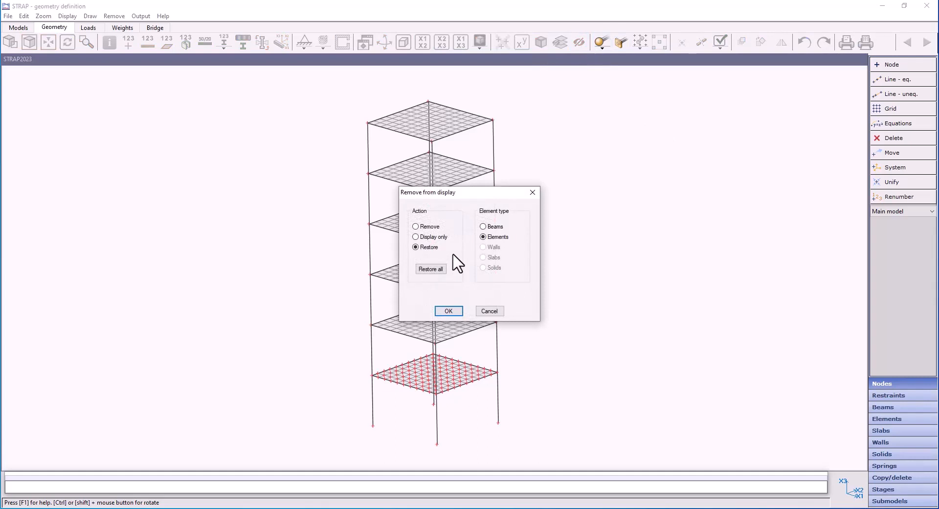
click(416, 227)
click(430, 247)
click(433, 269)
click(484, 226)
click(416, 227)
click(448, 311)
- Remove an L-shaped run of 11 individually picked elements on the lowest floor slab from the display
scroll(448, 318, up, 3)
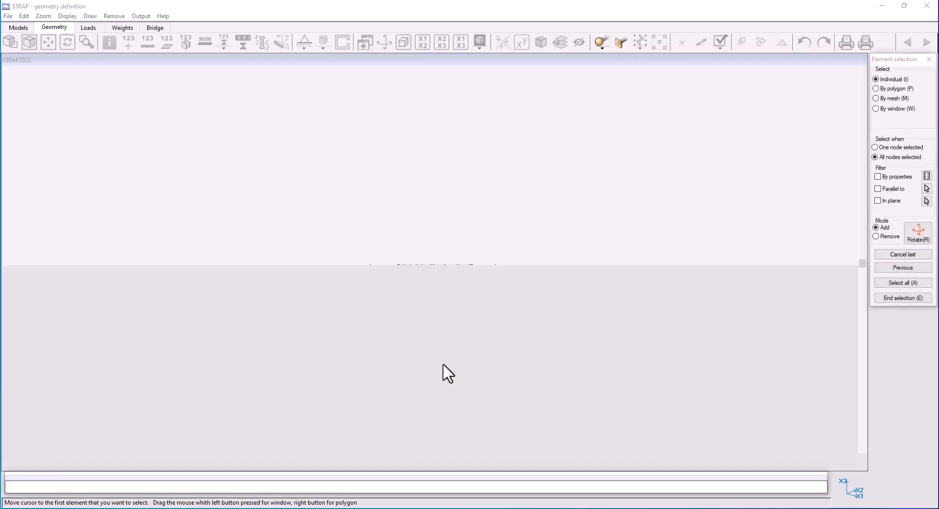
middle_drag(470, 417, 476, 251)
scroll(476, 251, up, 2)
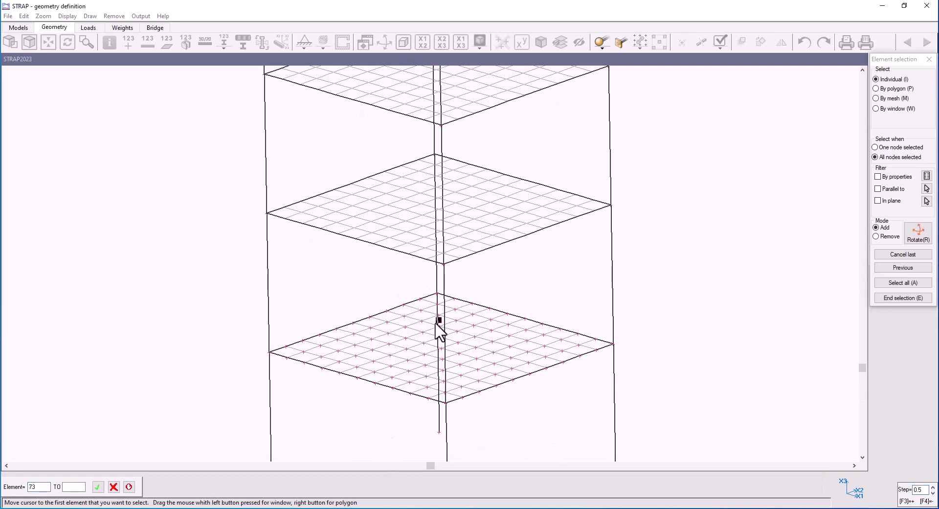
click(354, 338)
click(371, 332)
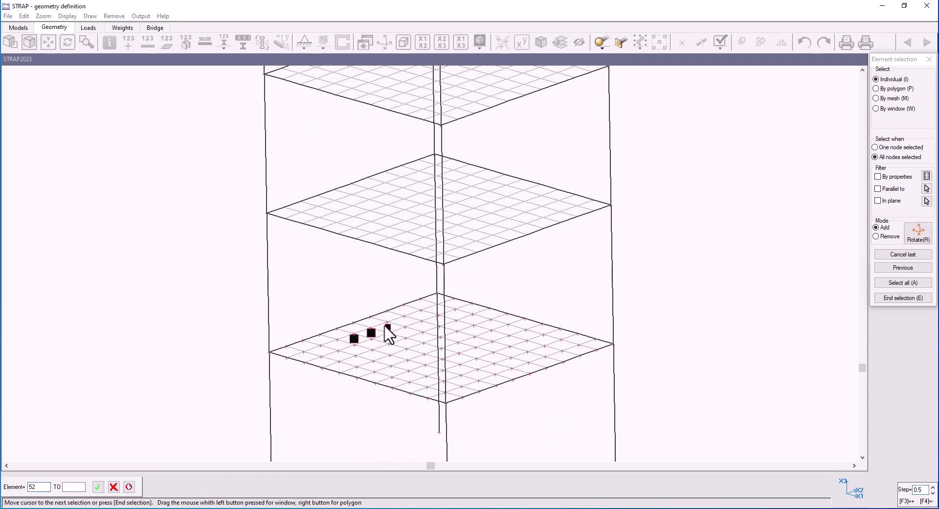
click(388, 326)
click(404, 321)
click(421, 315)
click(438, 309)
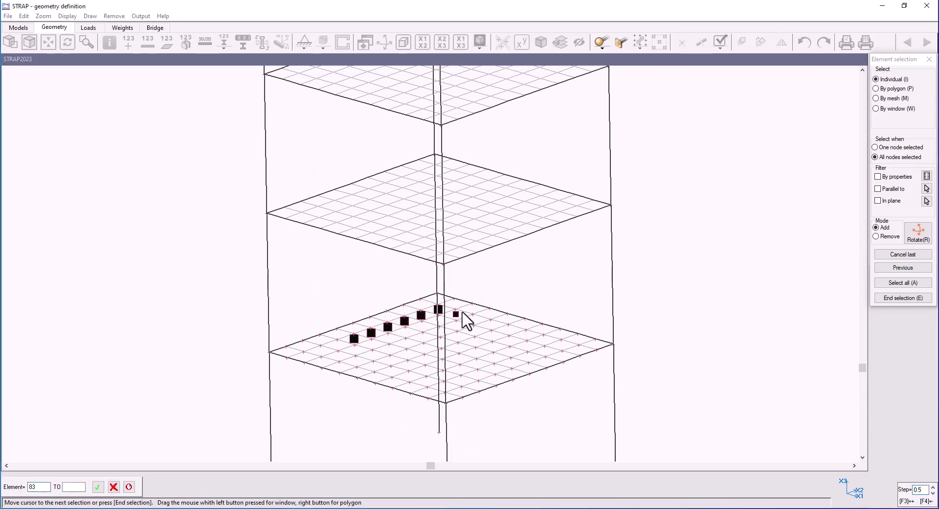
click(456, 314)
click(473, 320)
click(491, 325)
click(507, 330)
click(525, 335)
key(e)
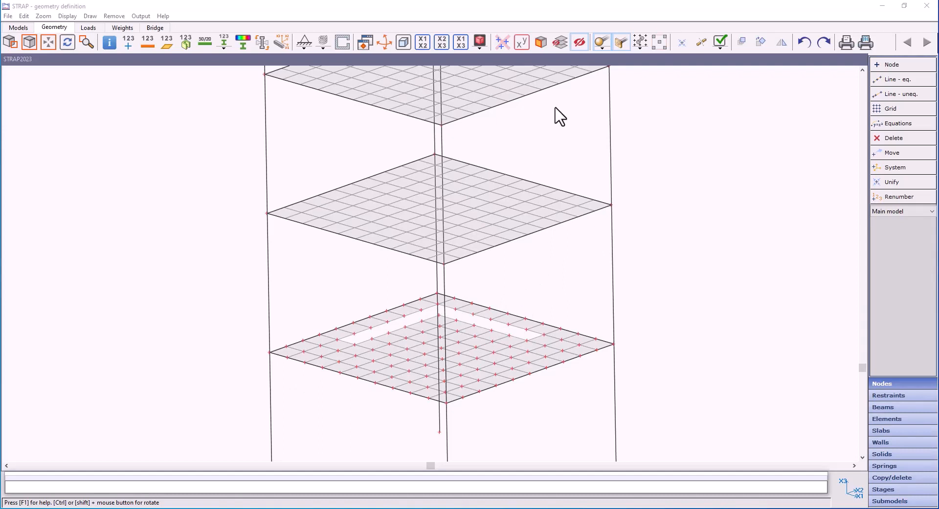
- Restore the 11 hidden elements on the lowest floor slab by picking them individually with the Restore action
click(580, 43)
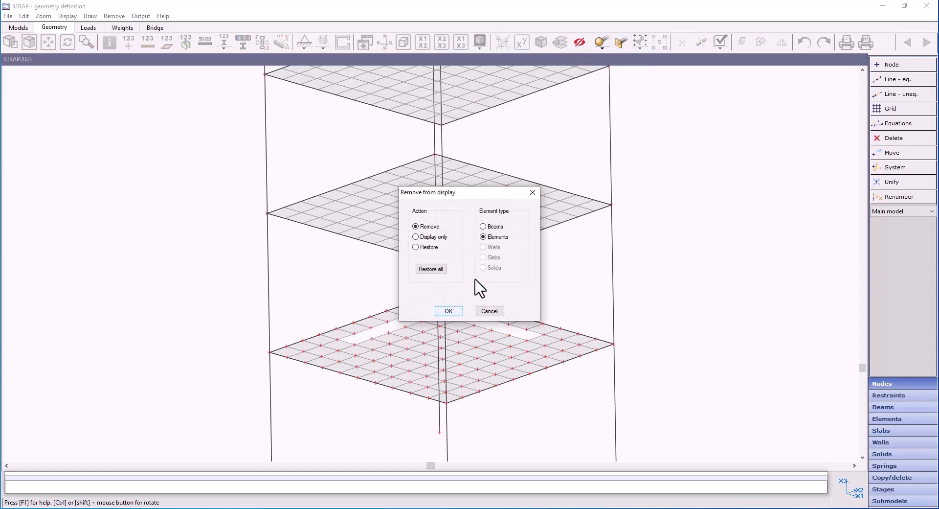
click(419, 249)
click(449, 311)
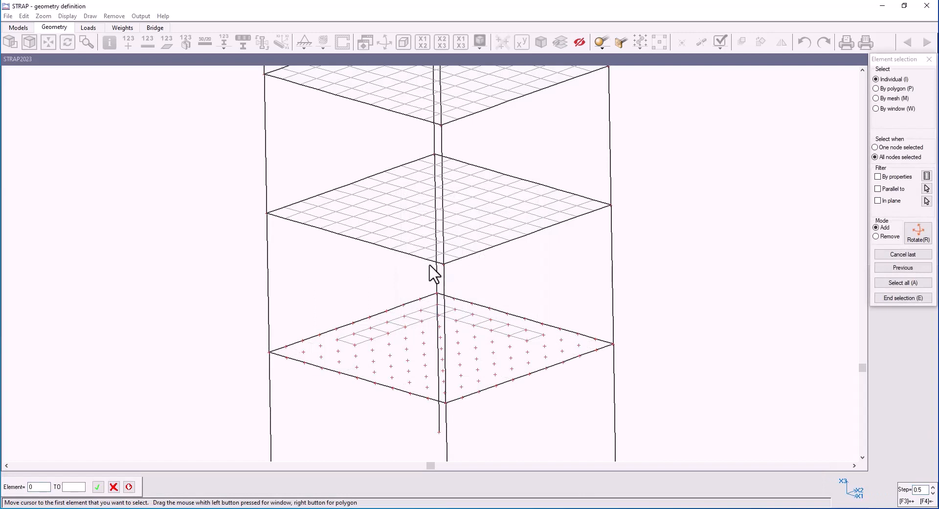
click(356, 339)
click(372, 334)
click(389, 327)
click(406, 322)
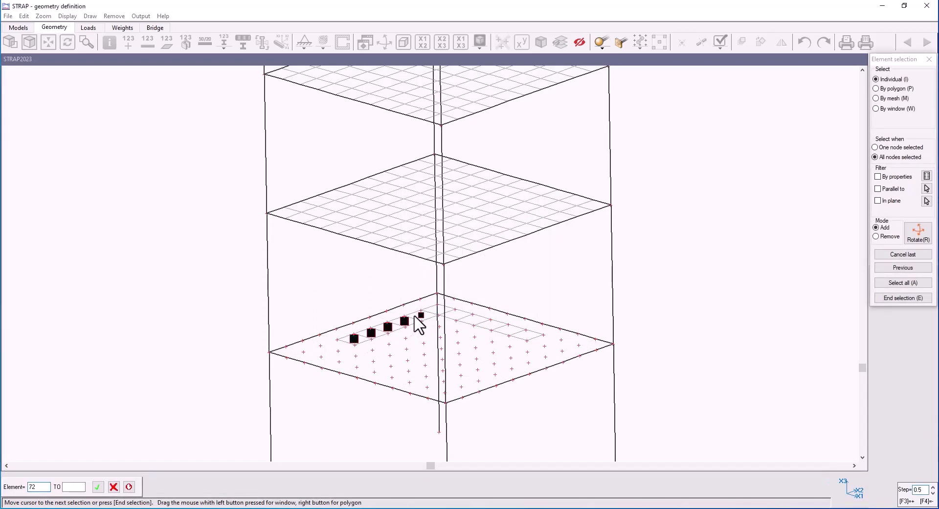
click(421, 315)
click(439, 310)
click(456, 315)
click(473, 320)
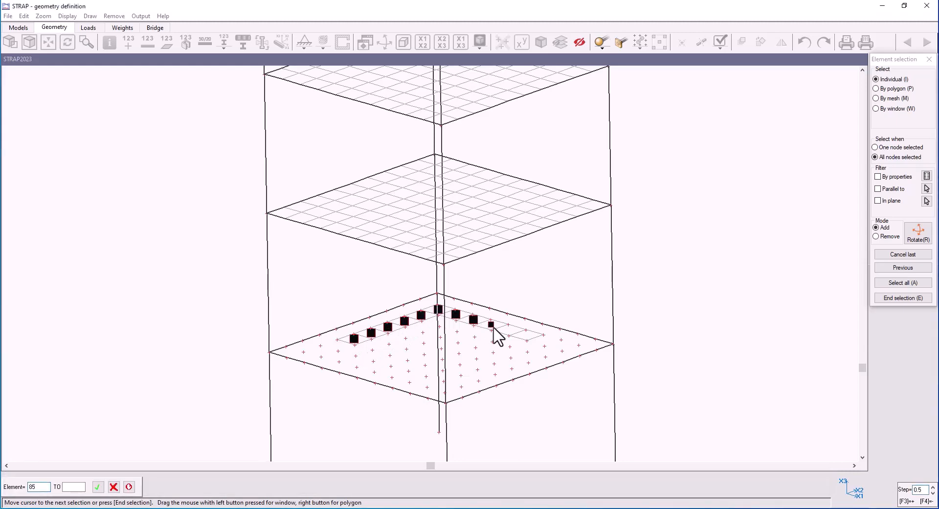
click(492, 326)
click(509, 331)
click(526, 335)
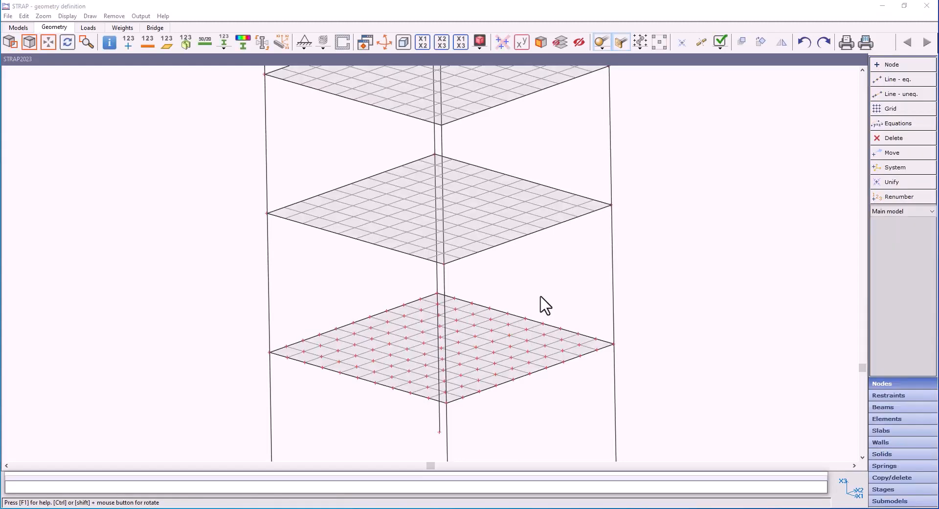
- Remove a shorter L-shaped run of elements on the lowest slab from the display, and restore all removed elements
click(583, 39)
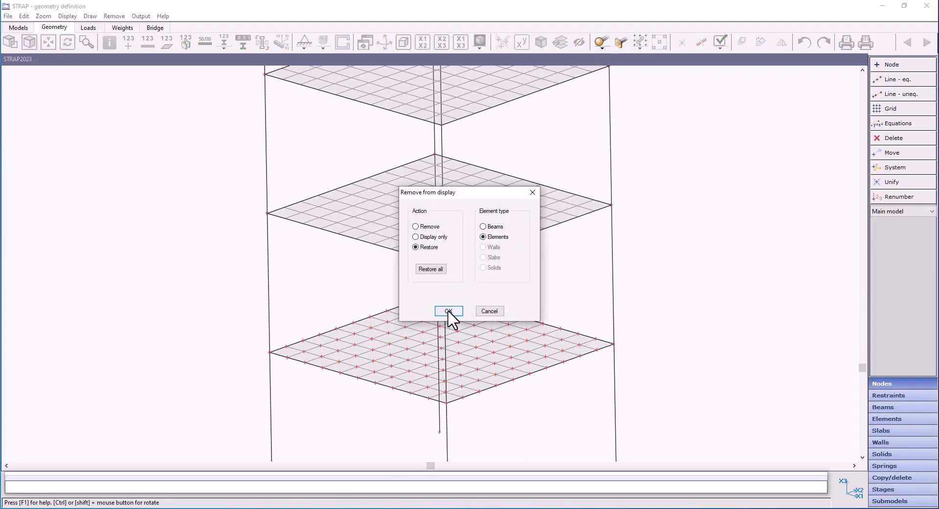
click(416, 227)
click(449, 311)
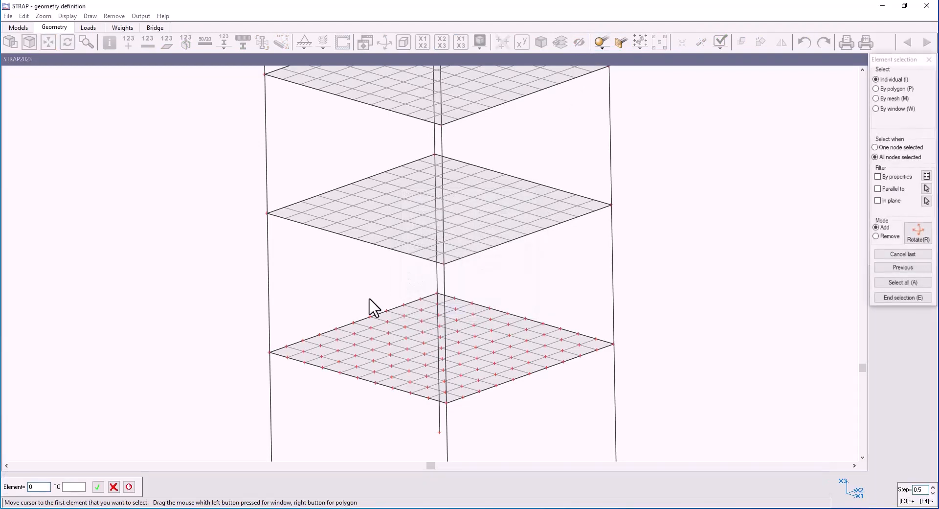
click(378, 340)
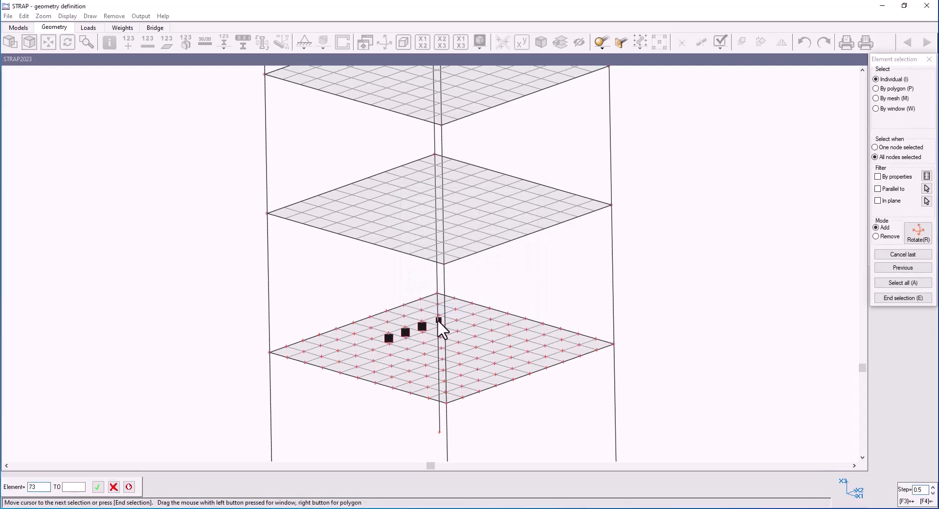
click(465, 328)
key(e)
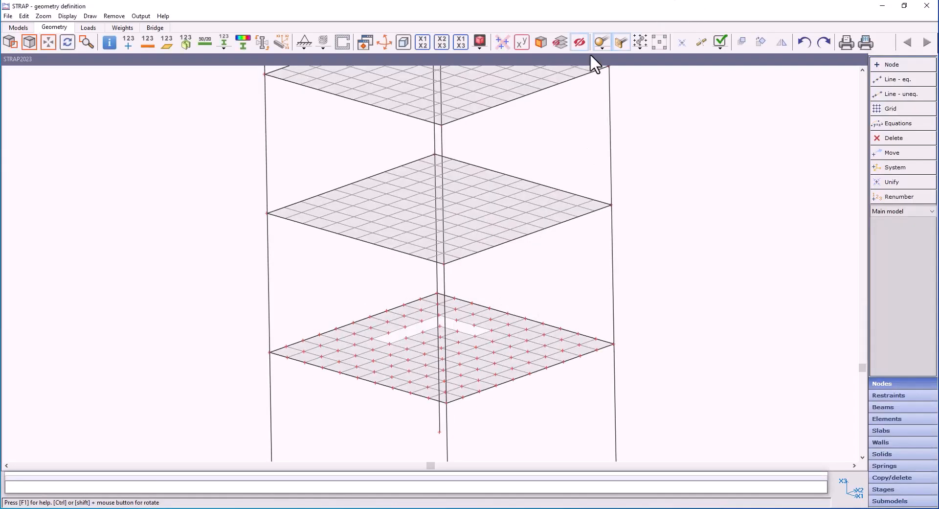
click(580, 43)
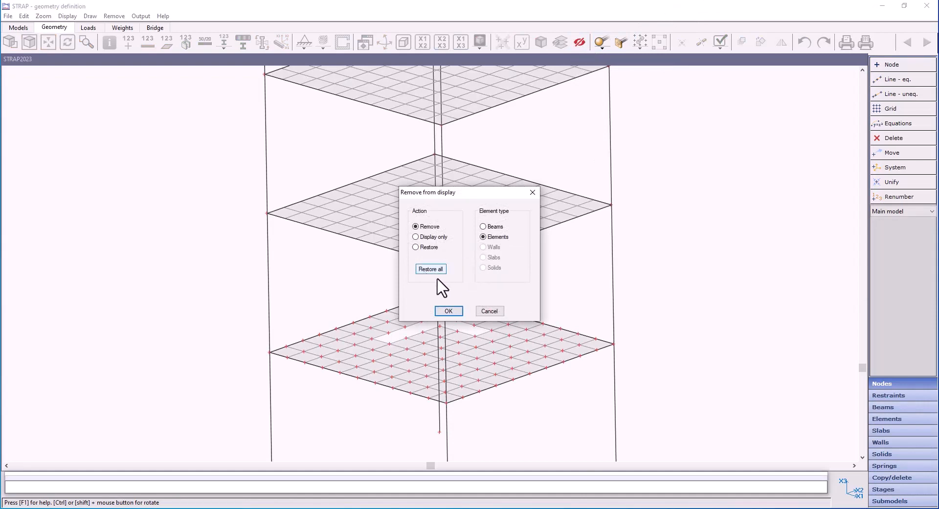
click(431, 269)
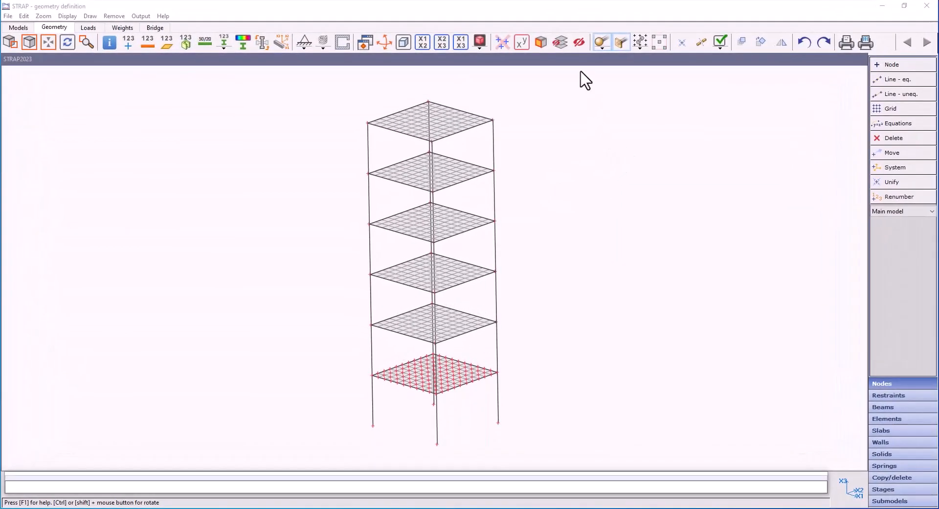
- Open the display limiting by levels, and review the default result units and parameters in Setup
click(562, 41)
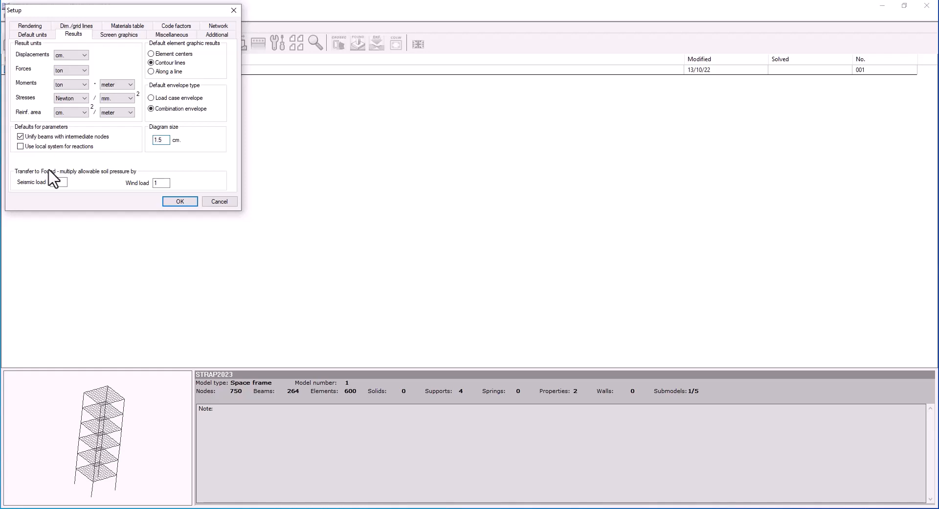
key(Return)
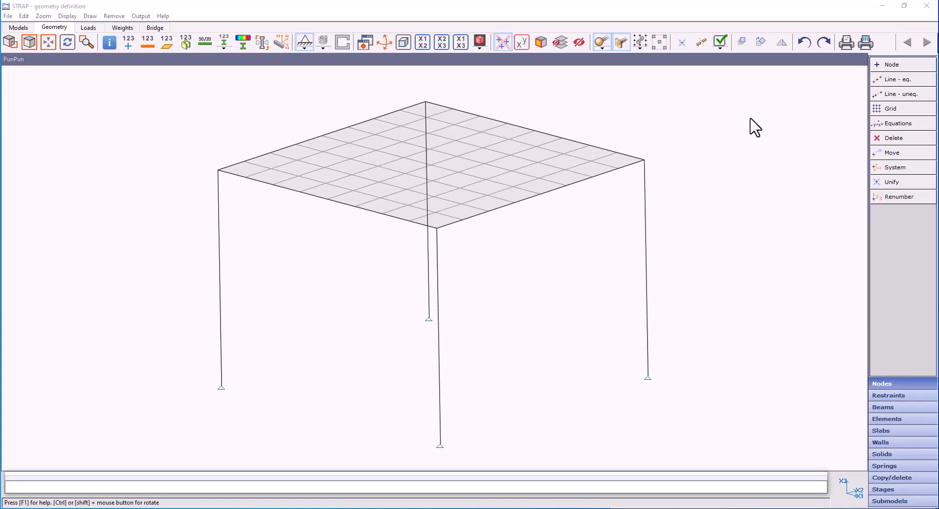
- Return from the PunPun geometry to the models list and open its file commands
click(8, 30)
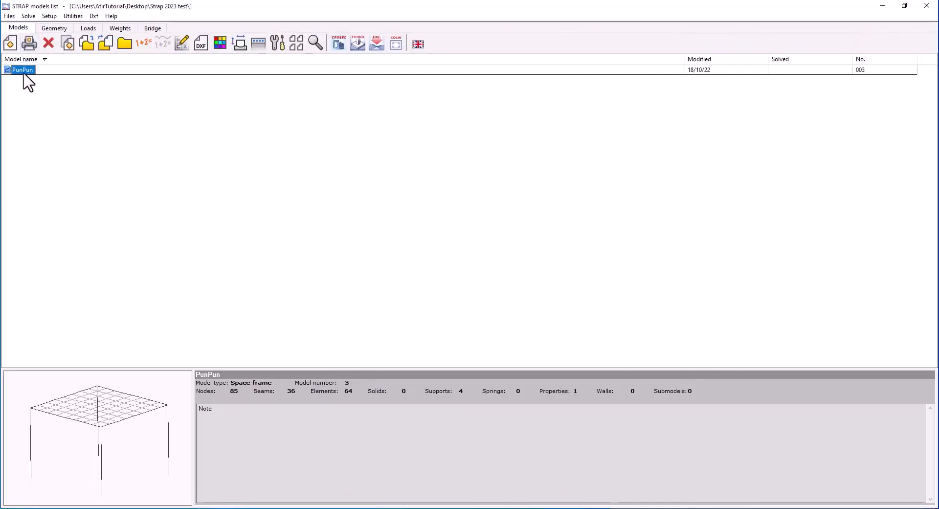
click(8, 16)
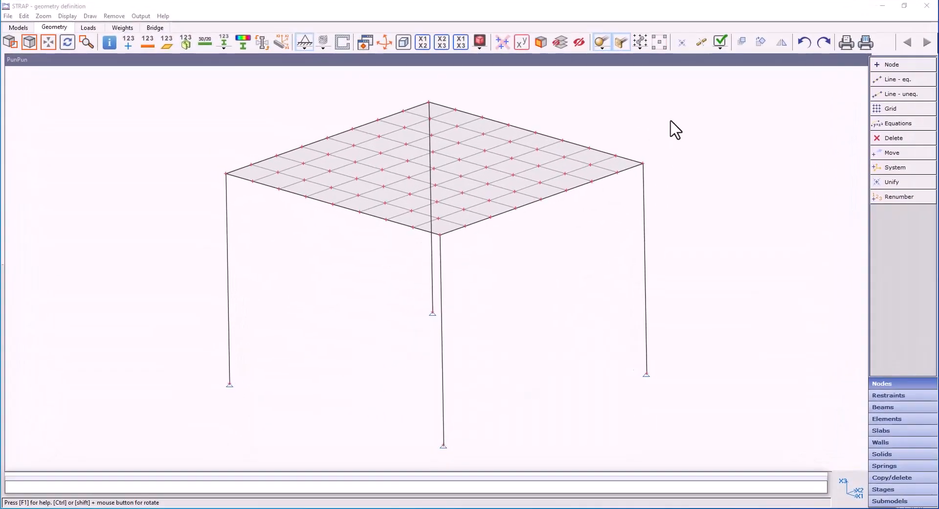
- Scale the coordinates of all nodes by a factor of 2, keeping the base node of the leftmost column in place
click(913, 154)
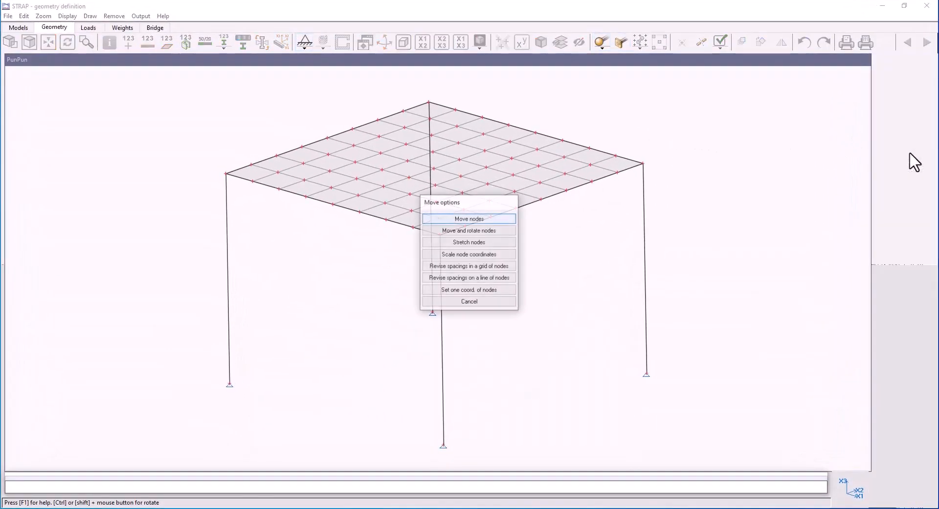
click(503, 257)
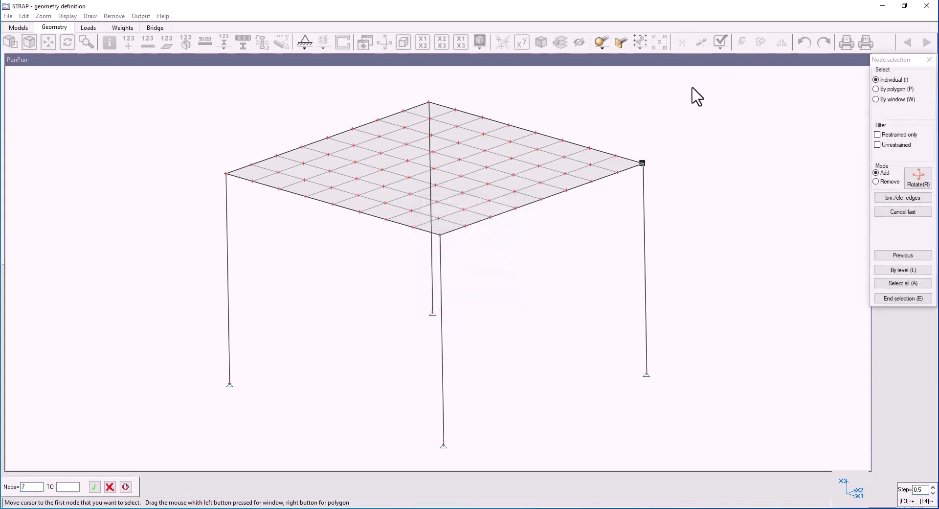
drag(451, 195, 147, 468)
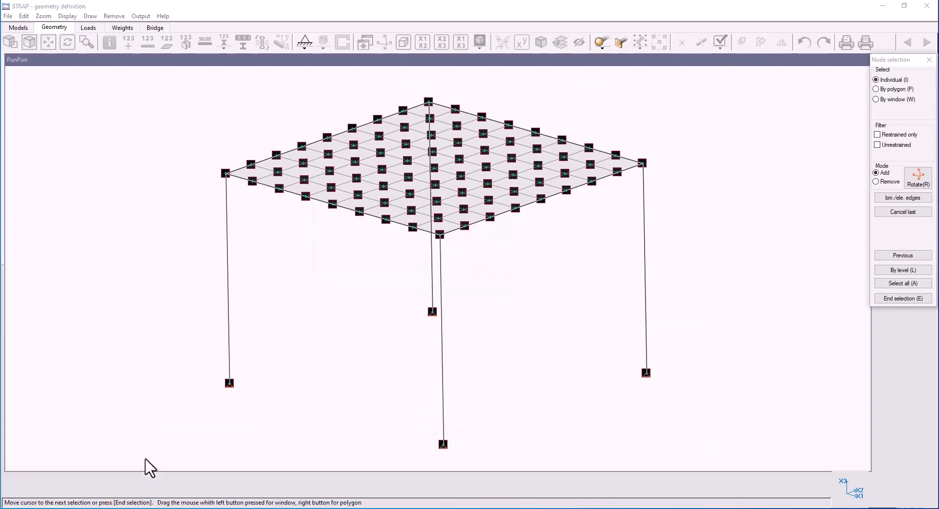
key(e)
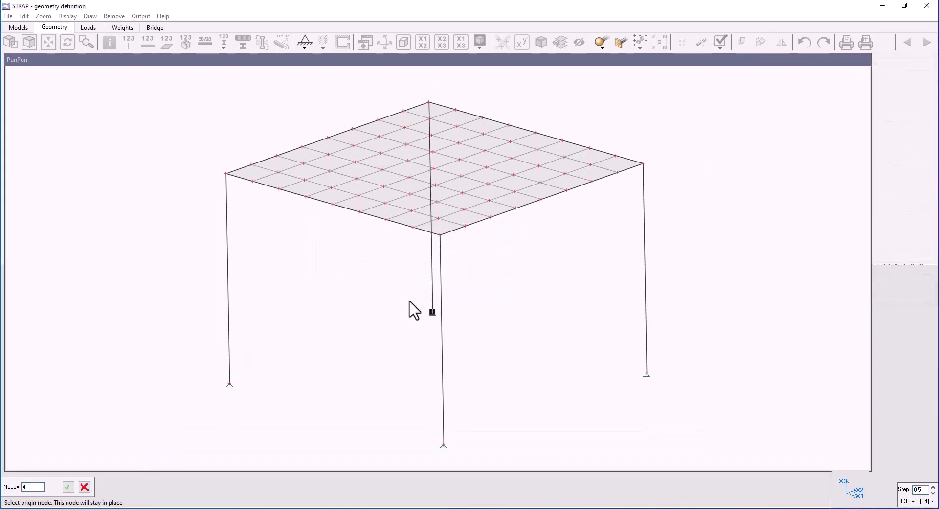
click(230, 384)
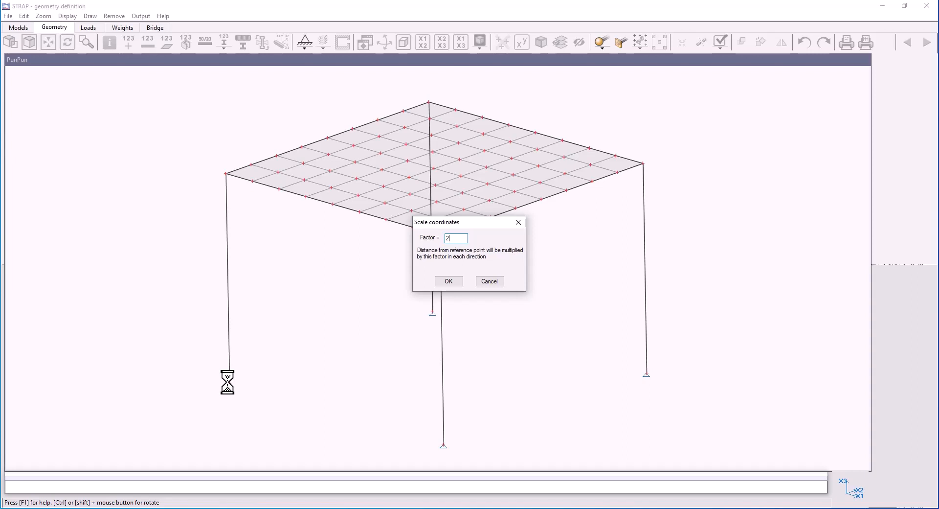
text(2)
click(449, 281)
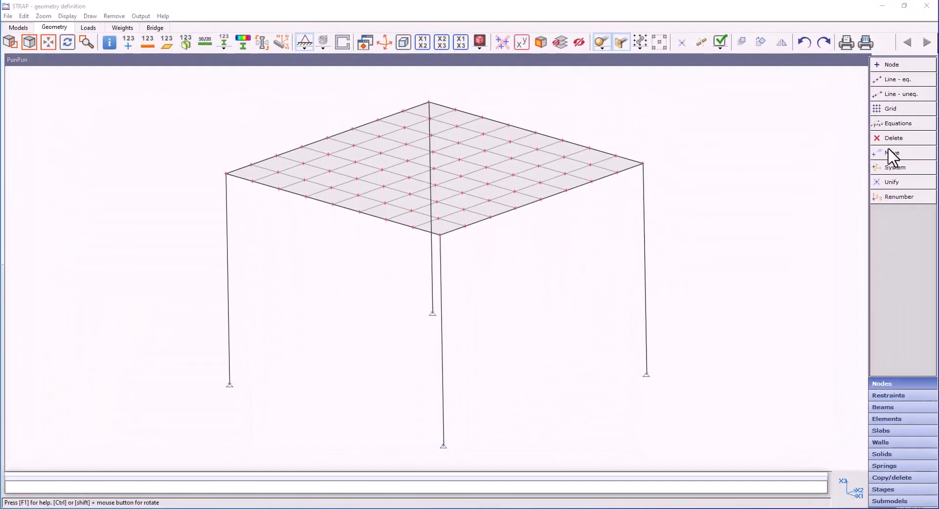
- Move and rotate all nodes 45 degrees about global axis X3, using node 1 as reference node and an existing node as its new location
click(869, 157)
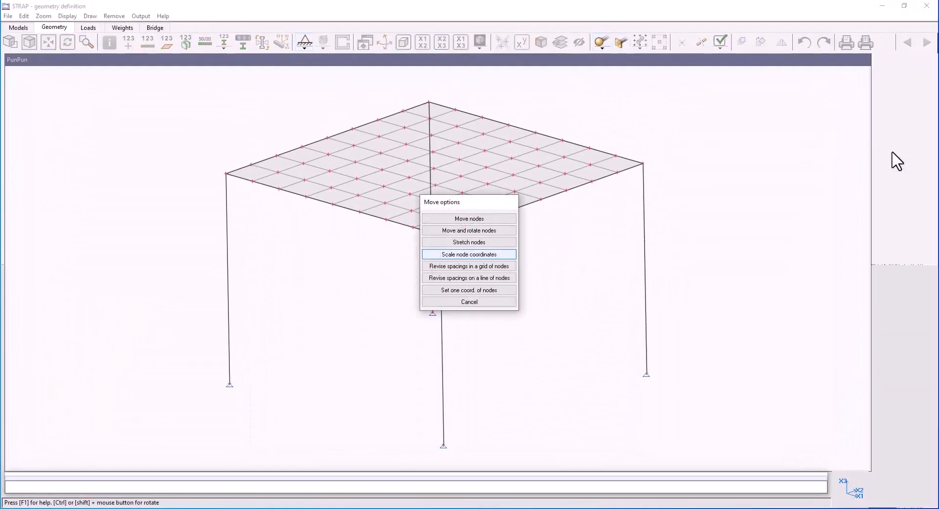
click(470, 230)
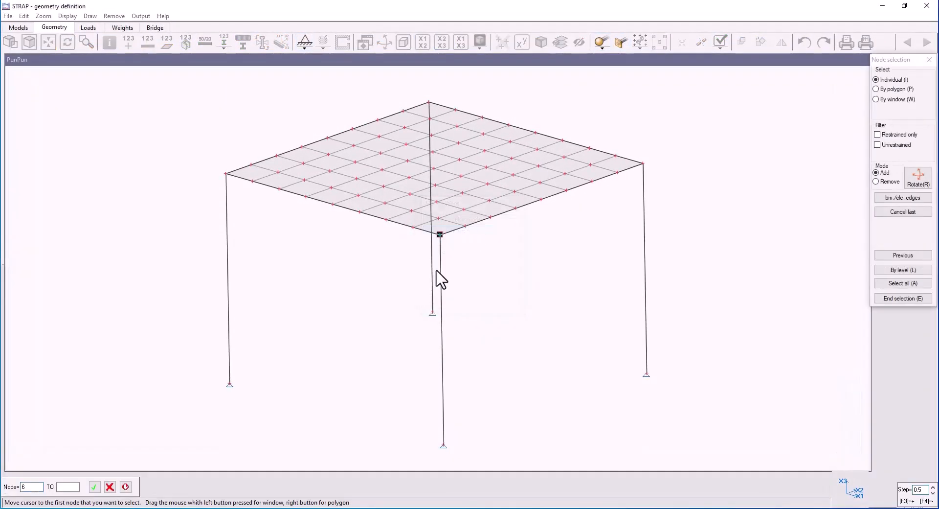
drag(693, 80, 104, 457)
key(e)
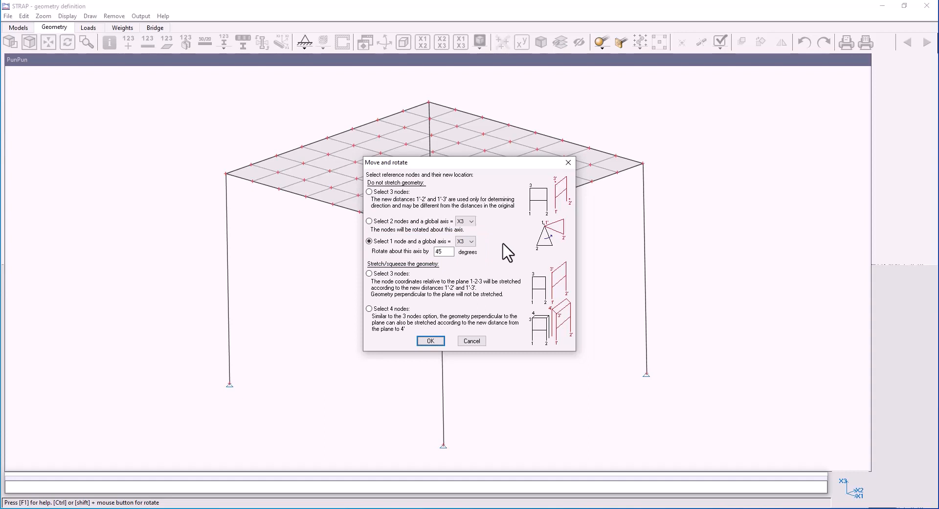
click(431, 341)
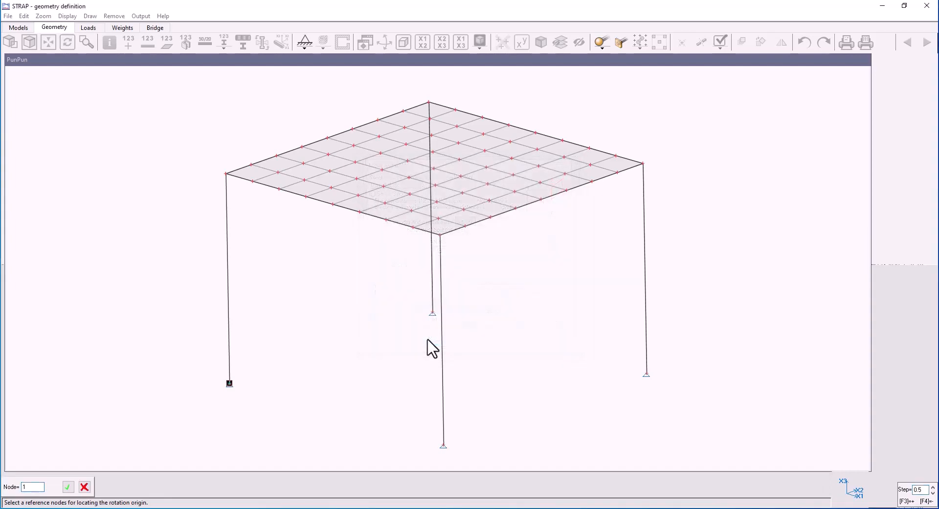
key(Return)
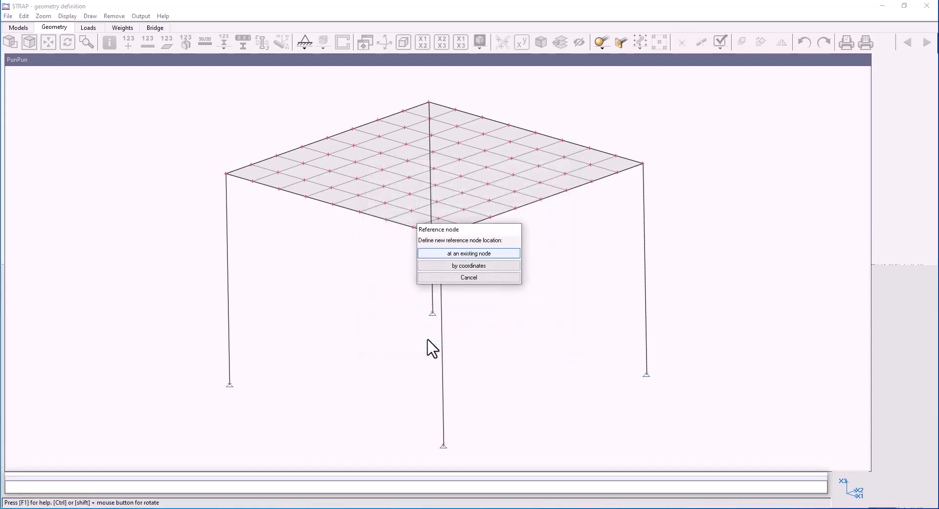
key(Return)
key(Return)
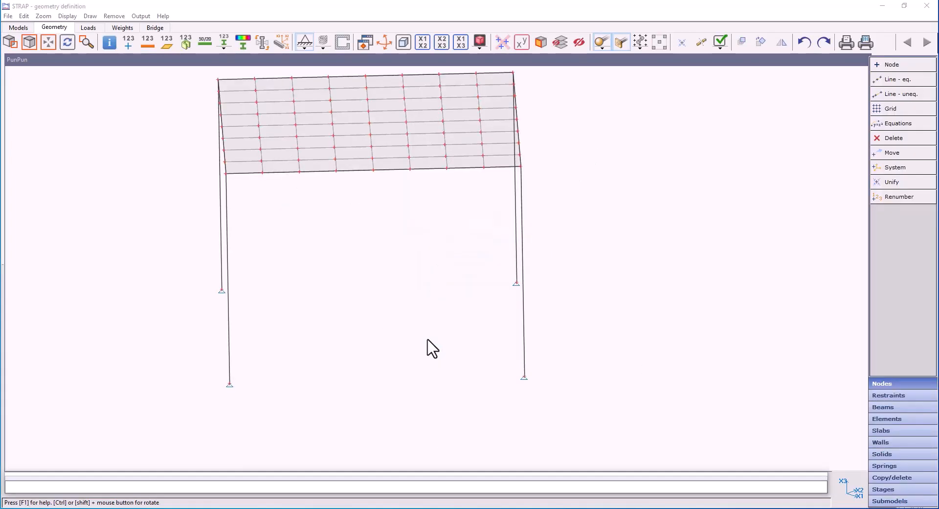
- Show the model in the X1-X2 plane view and undo the 45-degree rotation
click(424, 43)
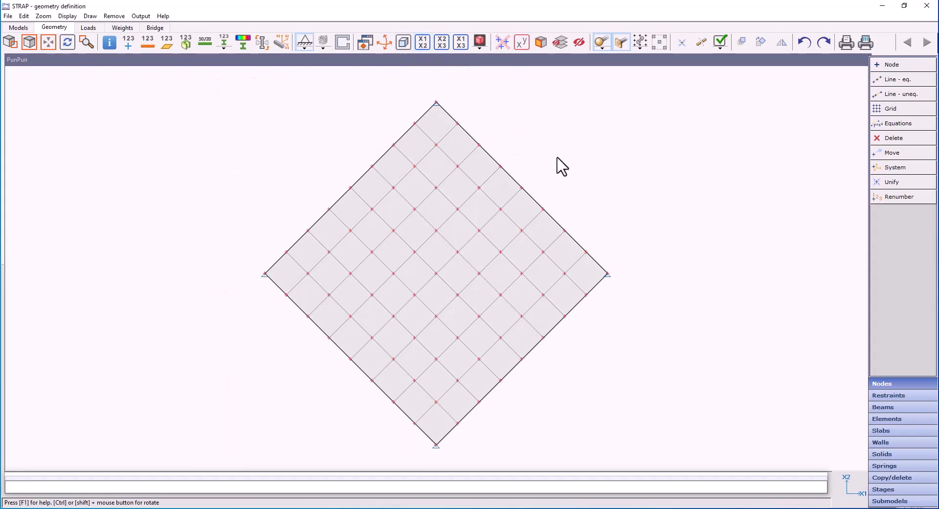
key(ctrl+z)
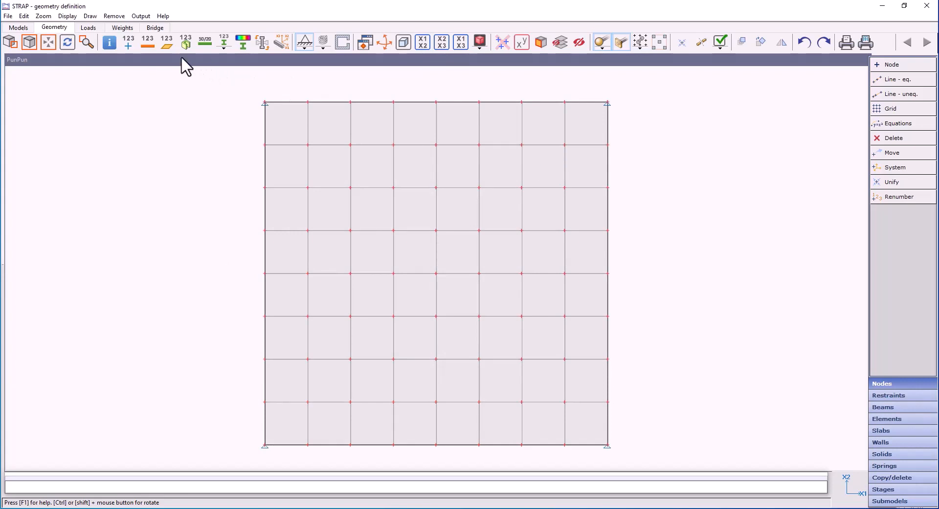
click(223, 47)
click(223, 48)
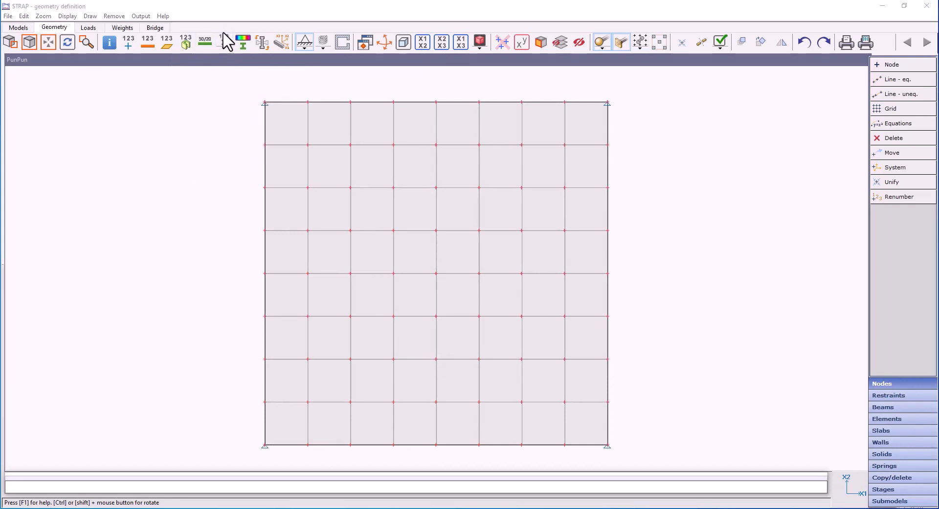
- Display property numbers for beams and elements once per continuous beam and once per element region
click(224, 48)
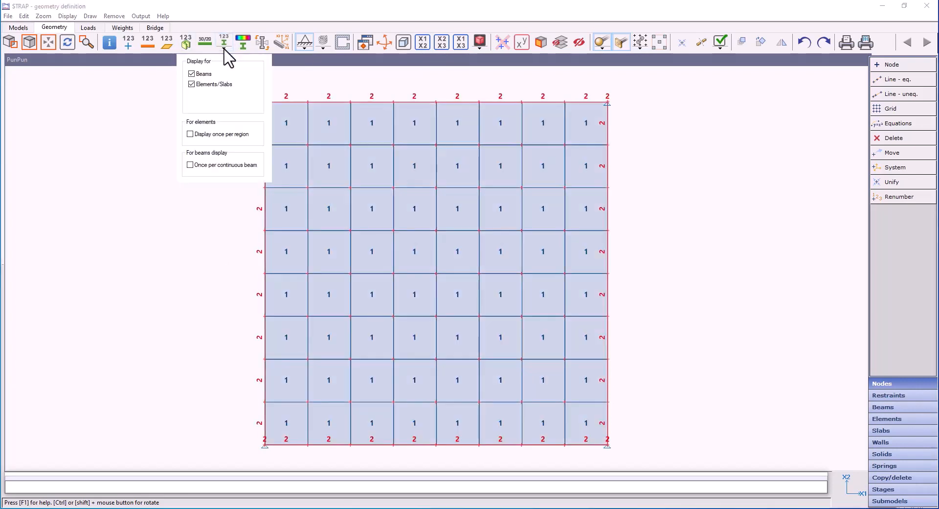
click(202, 164)
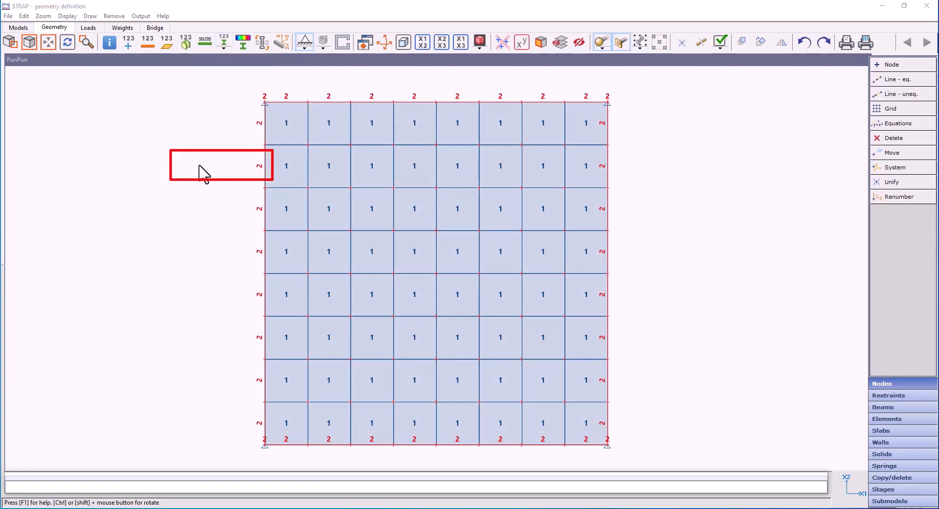
click(223, 48)
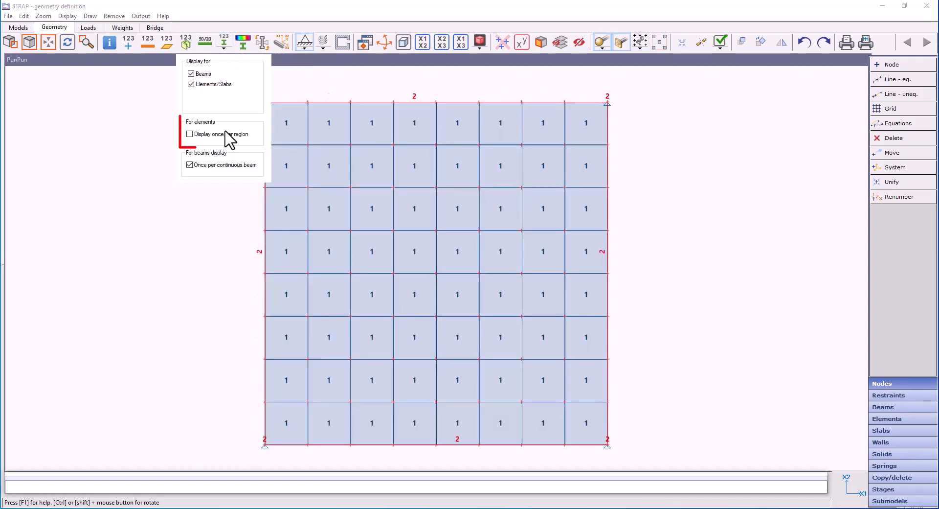
click(191, 134)
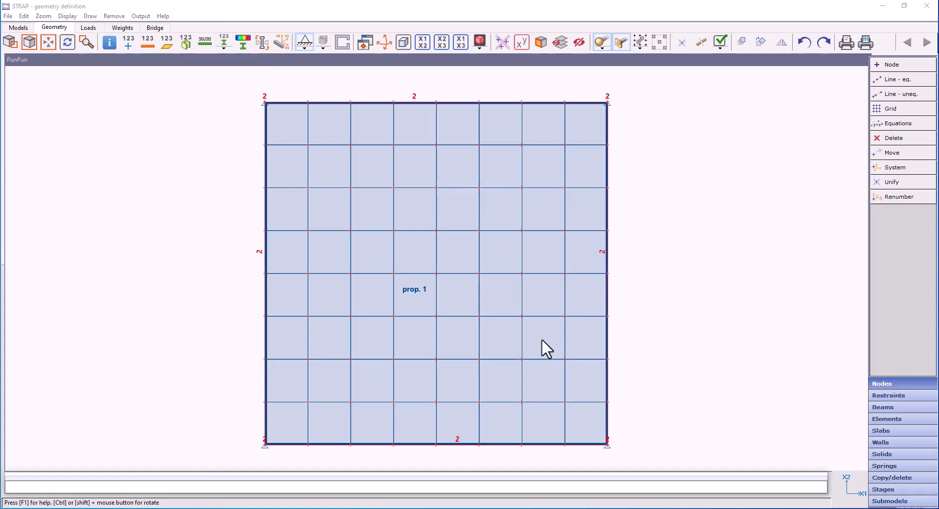
click(225, 45)
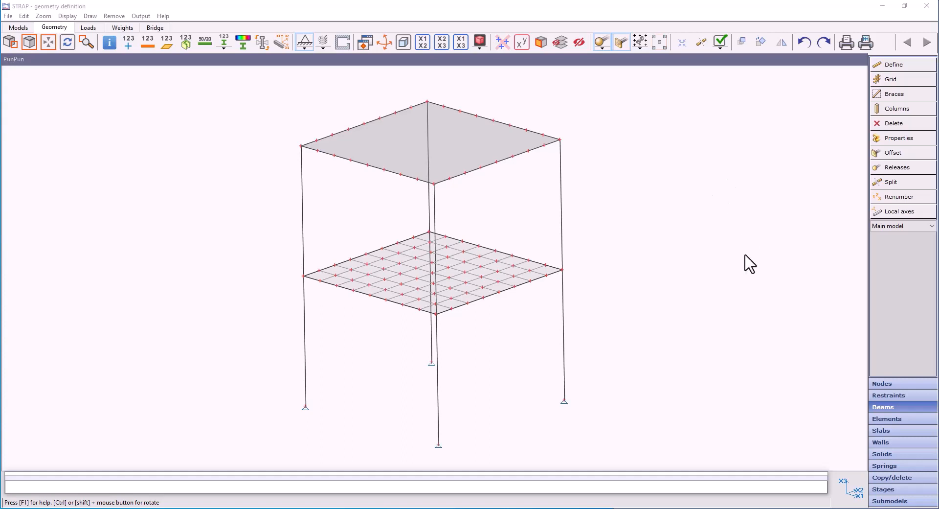
- Assign the rectangular H=40, B=20 property to all submodel beams along the upper slab's front-left edge, using polygon selection
click(896, 140)
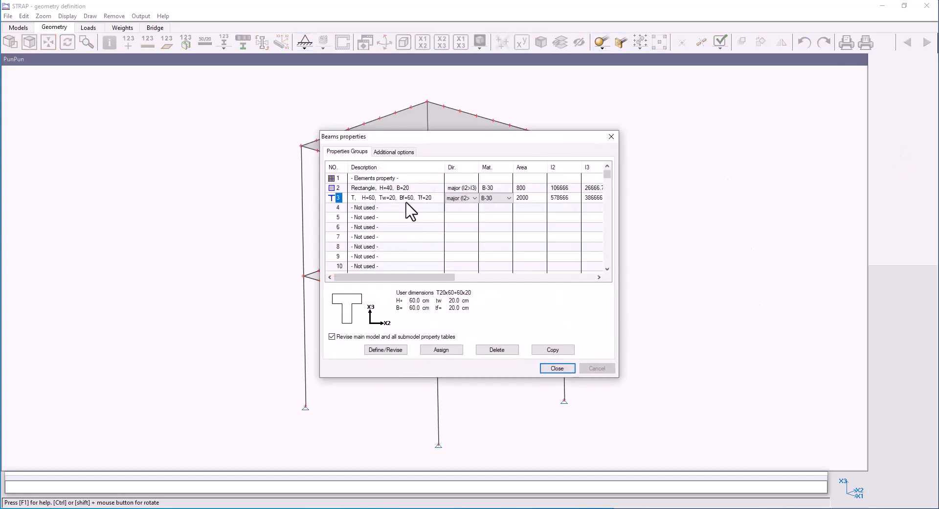
click(402, 188)
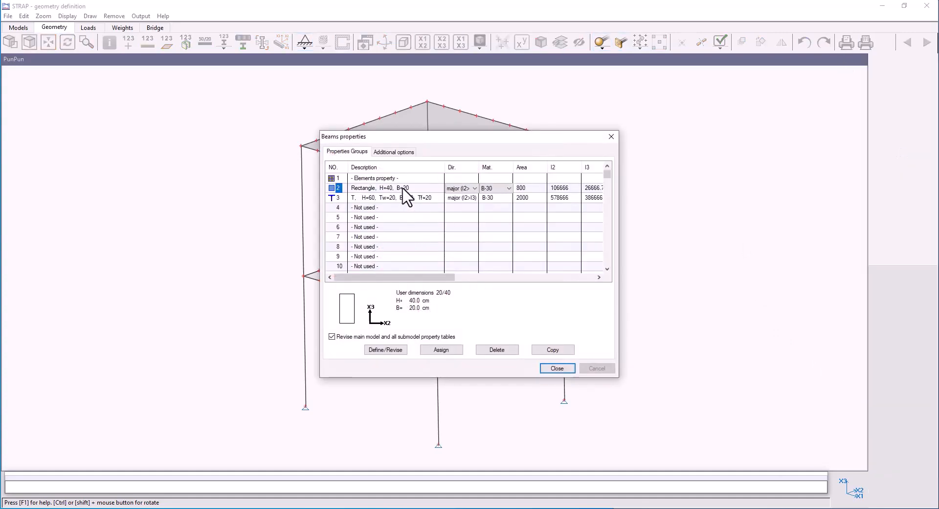
click(442, 350)
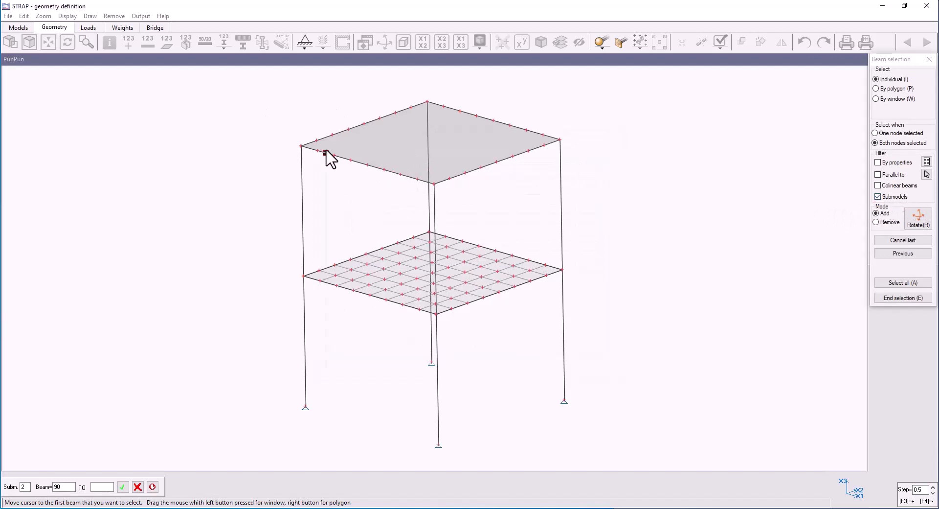
click(306, 148)
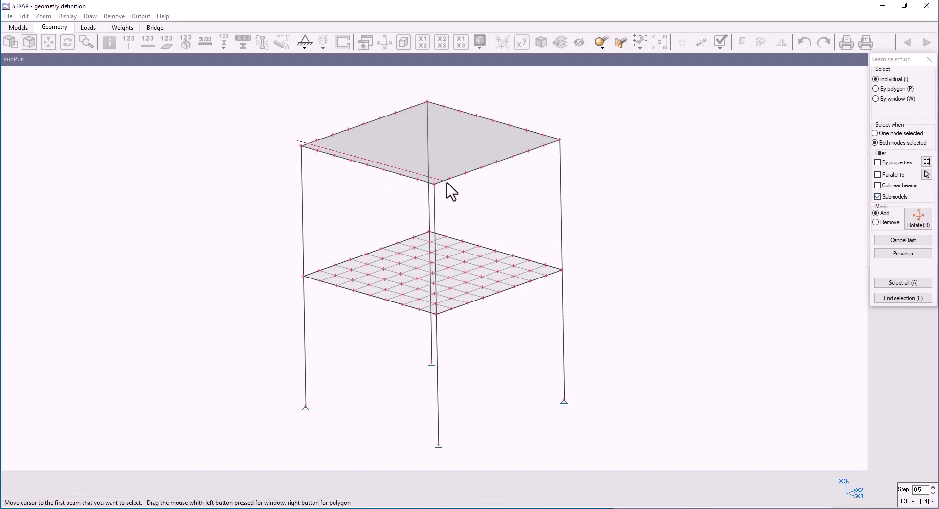
right_drag(445, 184, 445, 183)
click(438, 189)
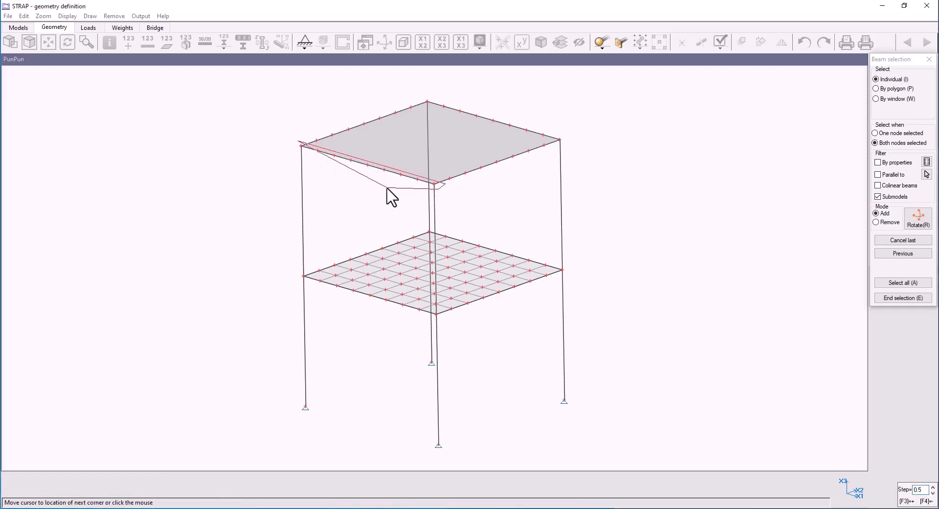
click(387, 188)
click(281, 146)
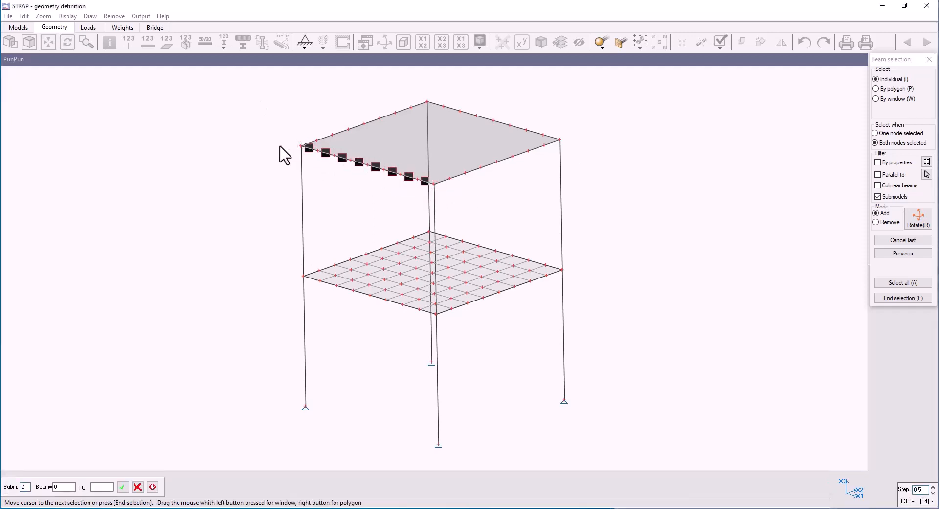
key(e)
click(551, 372)
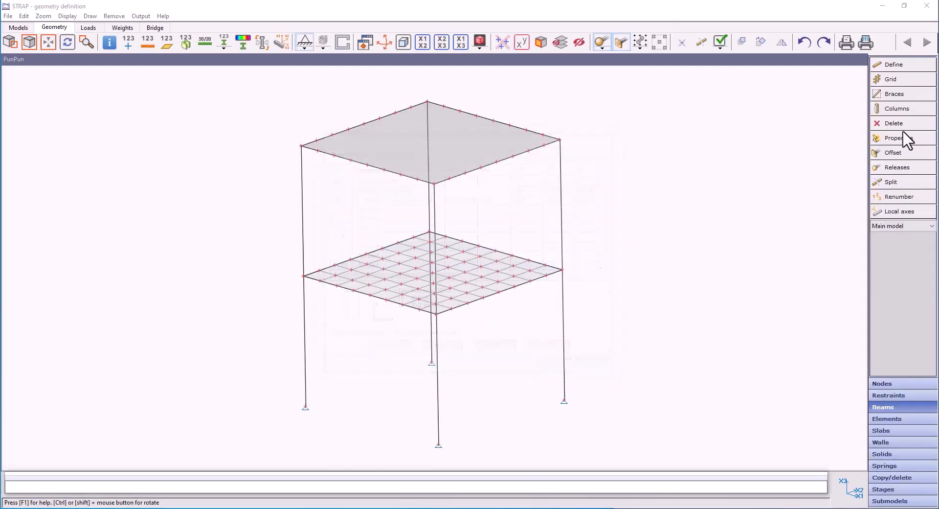
- Examine the beam sections along the upper slab's front-left edge in the rendered view, and return to the wireframe
click(481, 40)
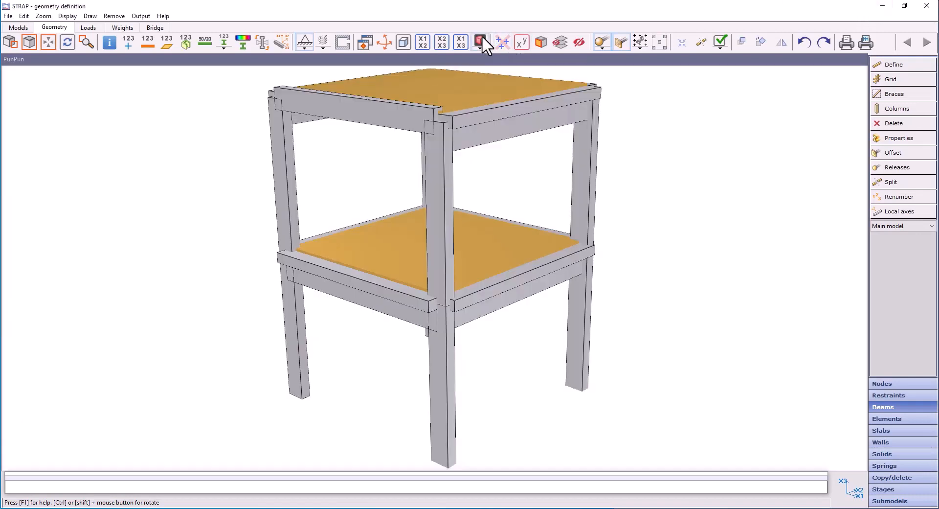
middle_drag(372, 128, 397, 162)
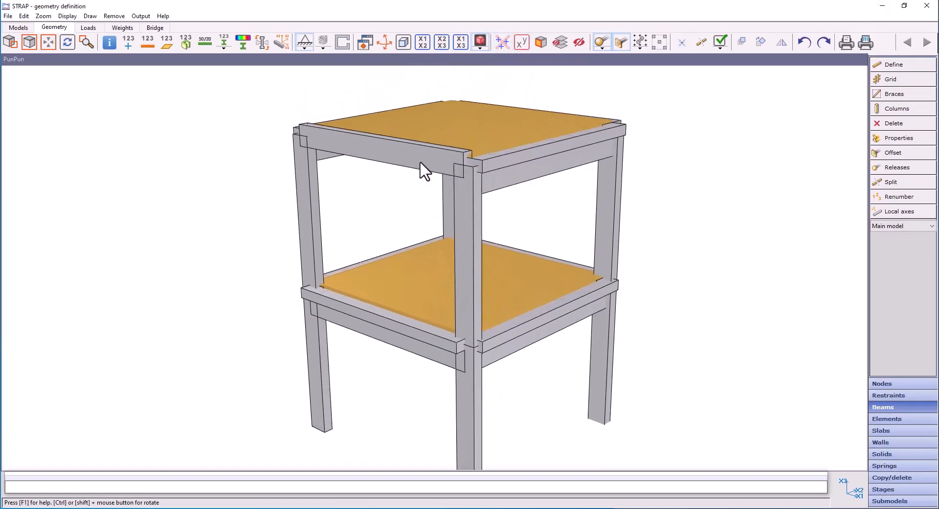
click(480, 39)
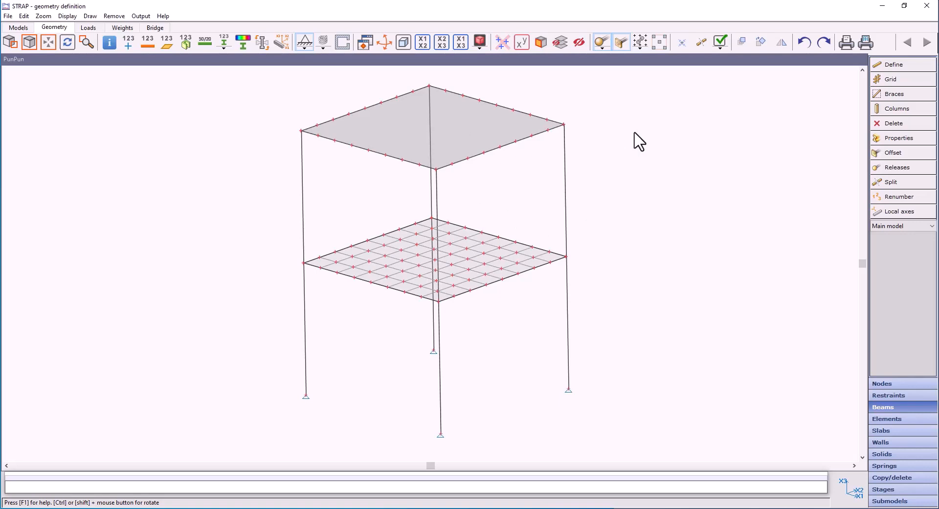
- Apply M2 and M3 moment releases at both ends of the submodel beams along the upper slab's front-left edge
click(890, 168)
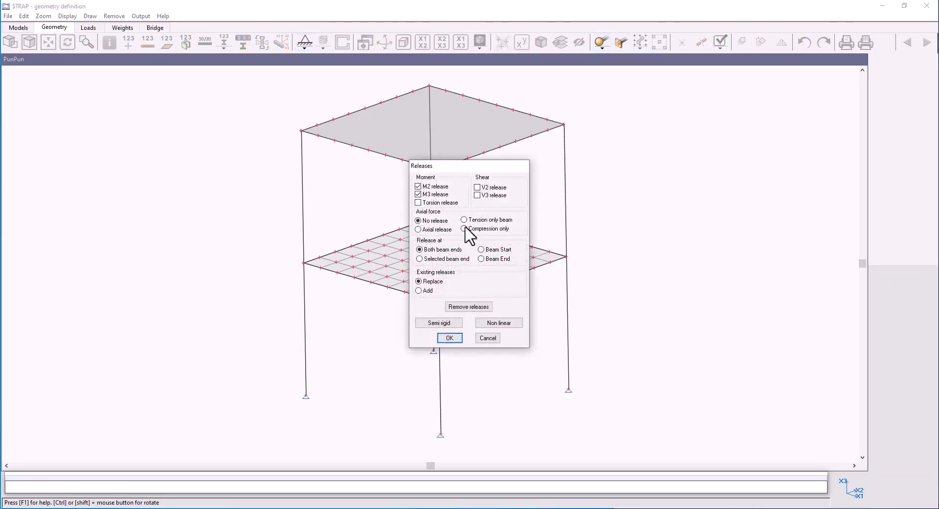
click(450, 338)
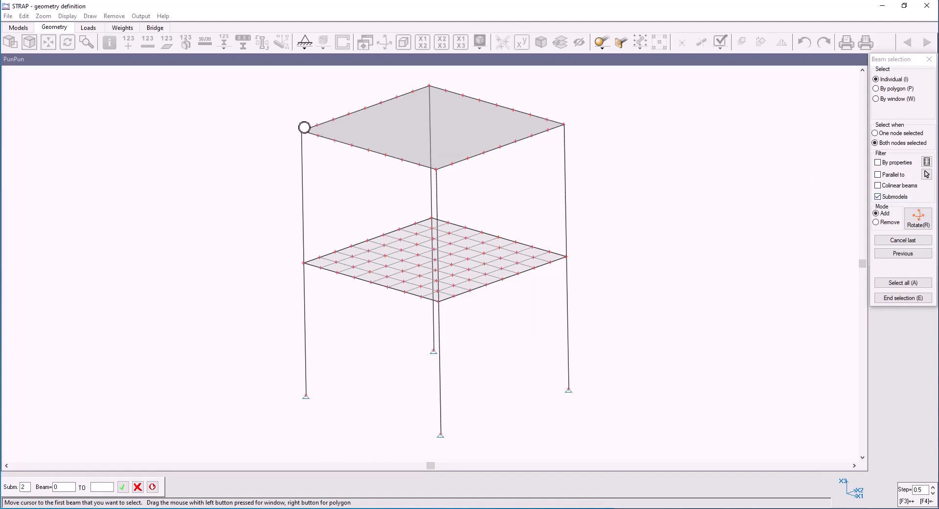
click(304, 127)
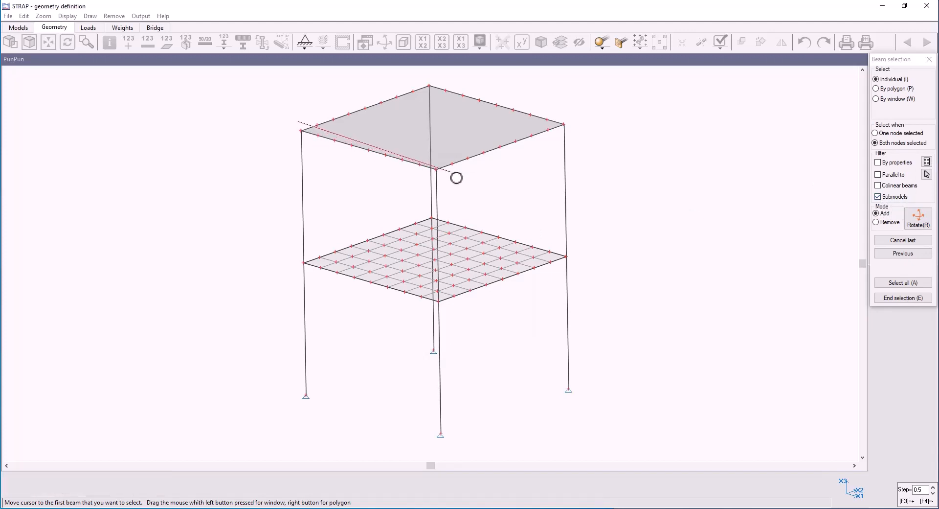
right_drag(456, 170, 456, 170)
click(441, 177)
click(372, 163)
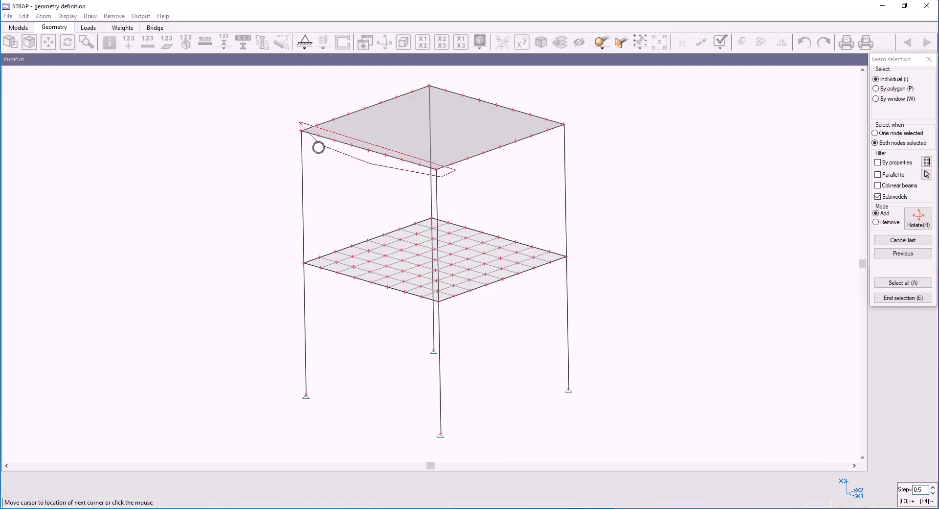
click(289, 141)
key(e)
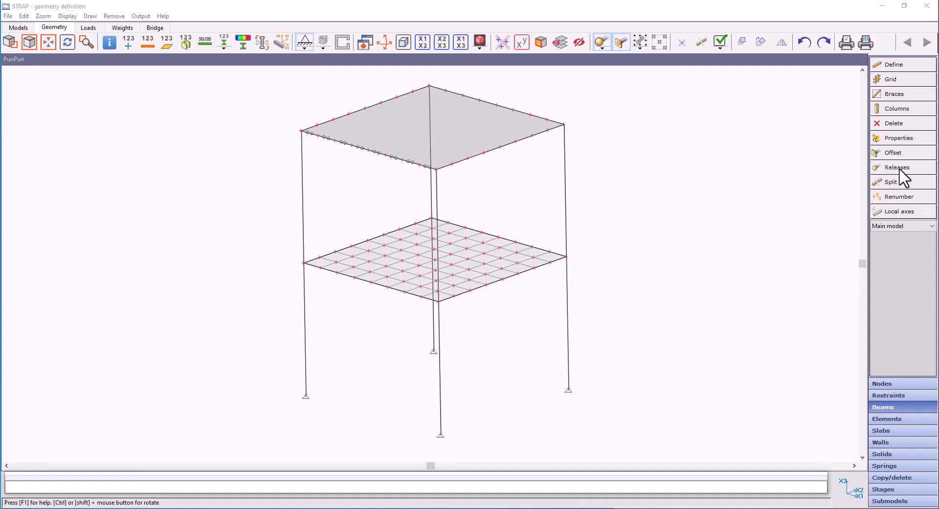
- Define the flange location at the +x2 and/or -x3 side for the beams along the upper slab's front-right edge, checking the rendering
click(481, 42)
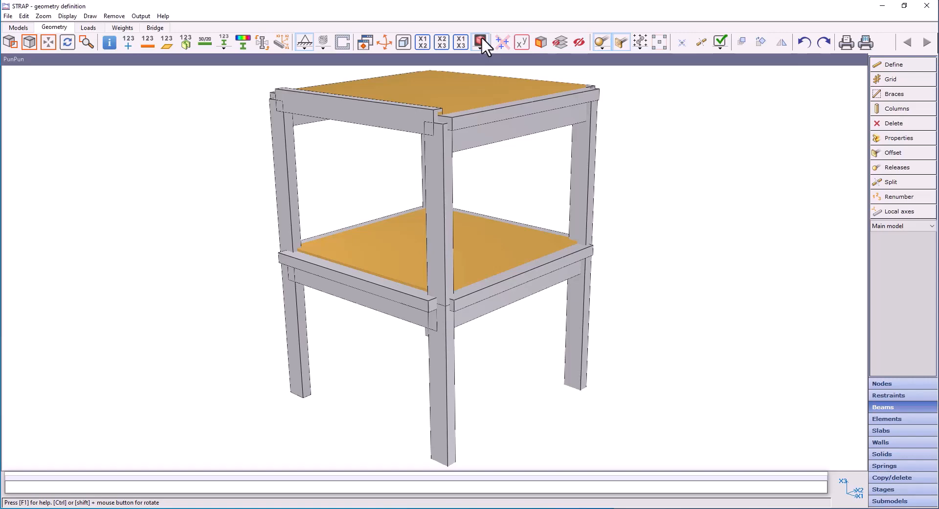
click(481, 39)
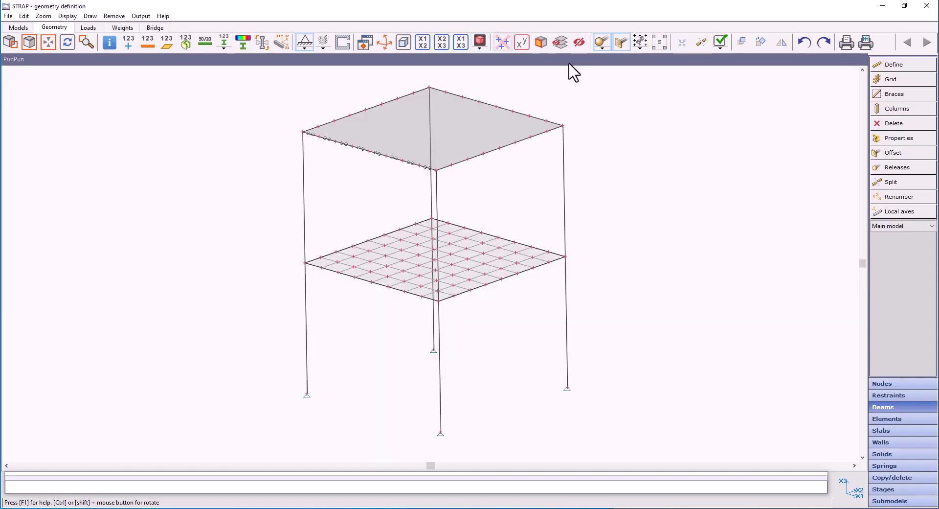
click(898, 211)
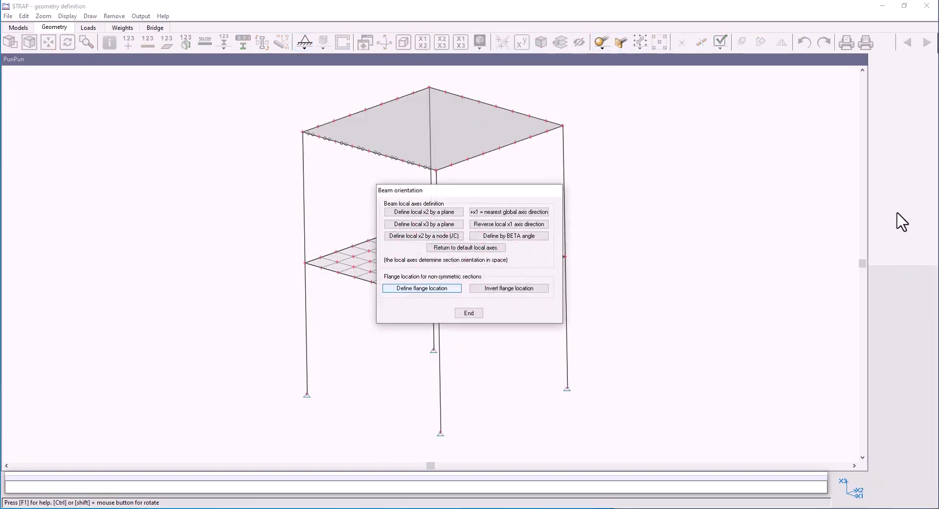
click(434, 289)
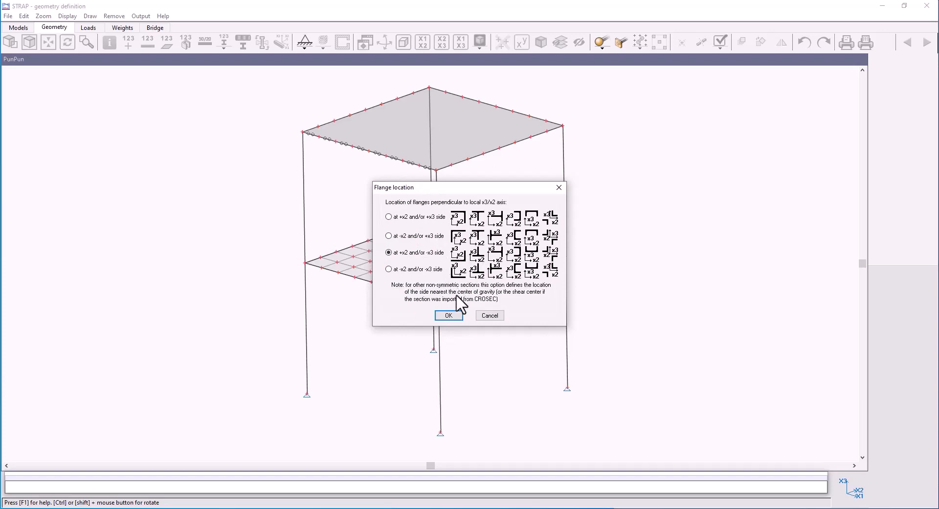
click(451, 316)
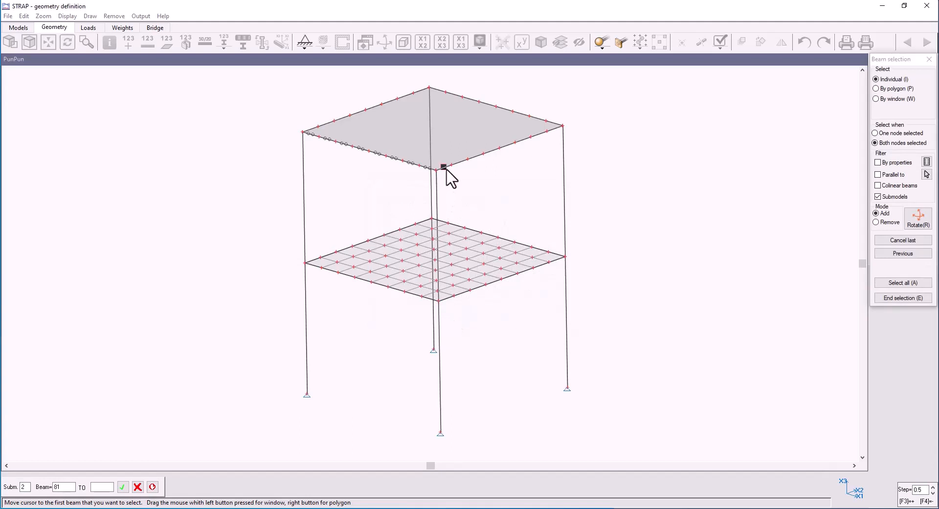
click(444, 167)
click(459, 161)
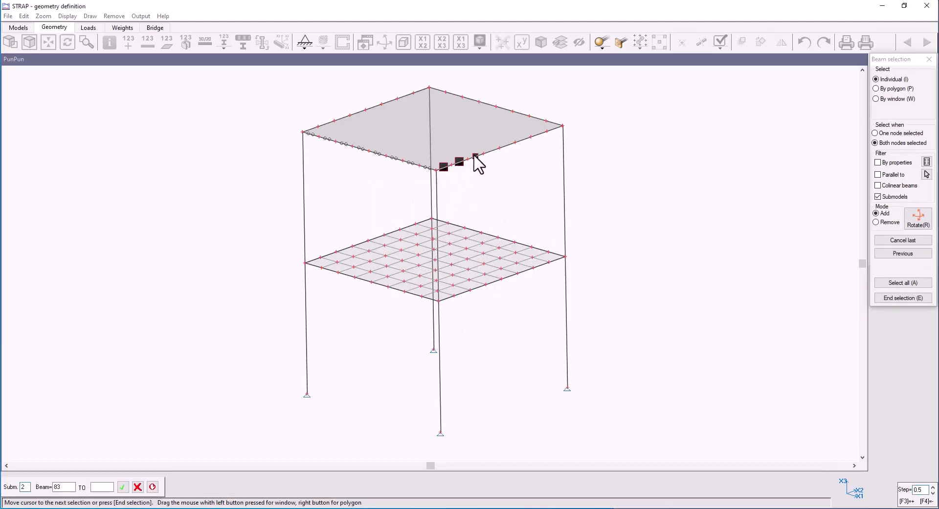
click(475, 155)
click(491, 150)
click(506, 145)
click(523, 139)
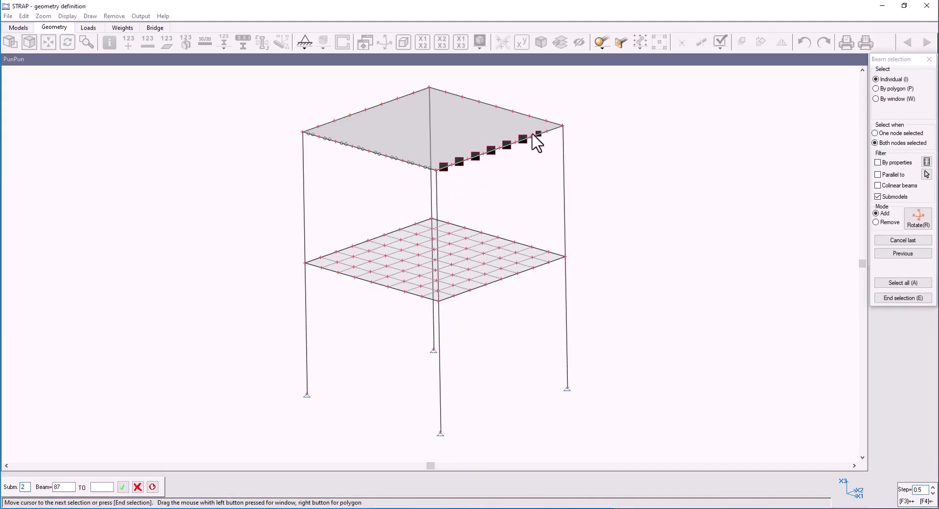
click(538, 133)
click(549, 134)
key(e)
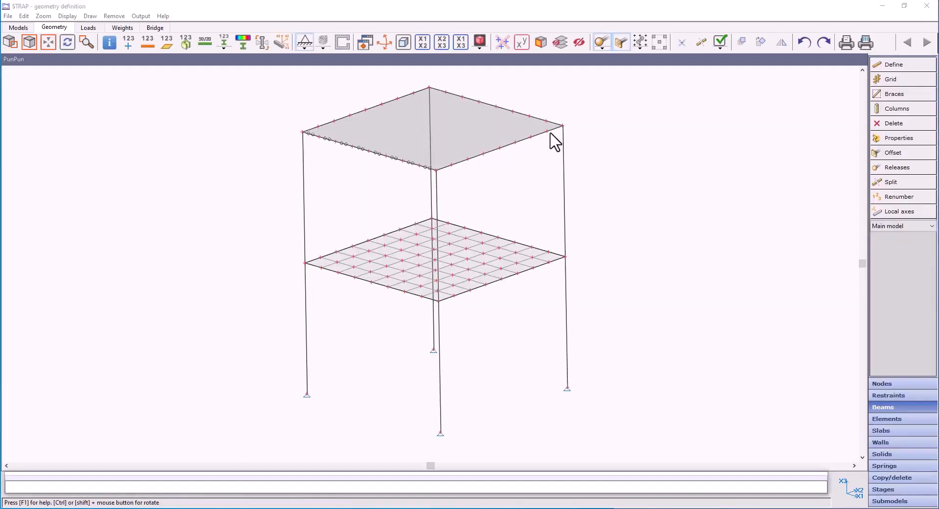
click(478, 37)
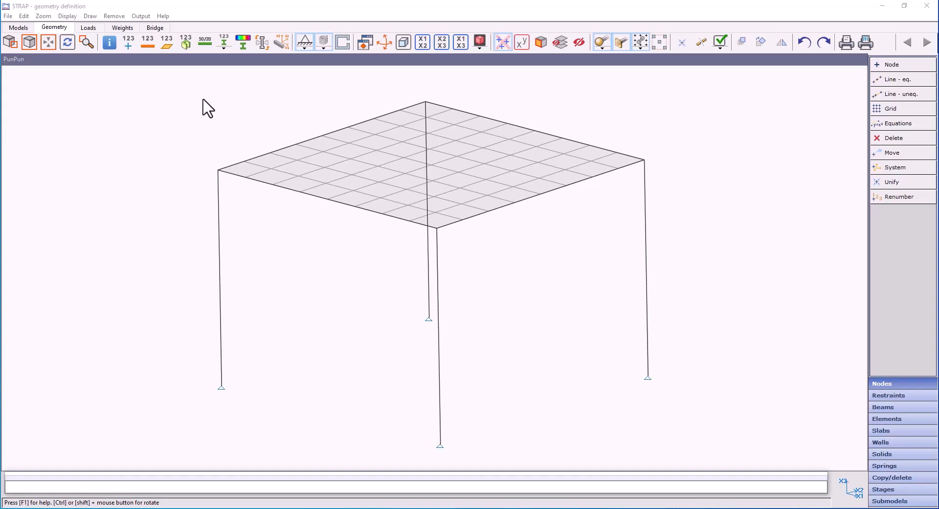
- Review the display options for property numbers, restraints and springs without changing them
click(226, 48)
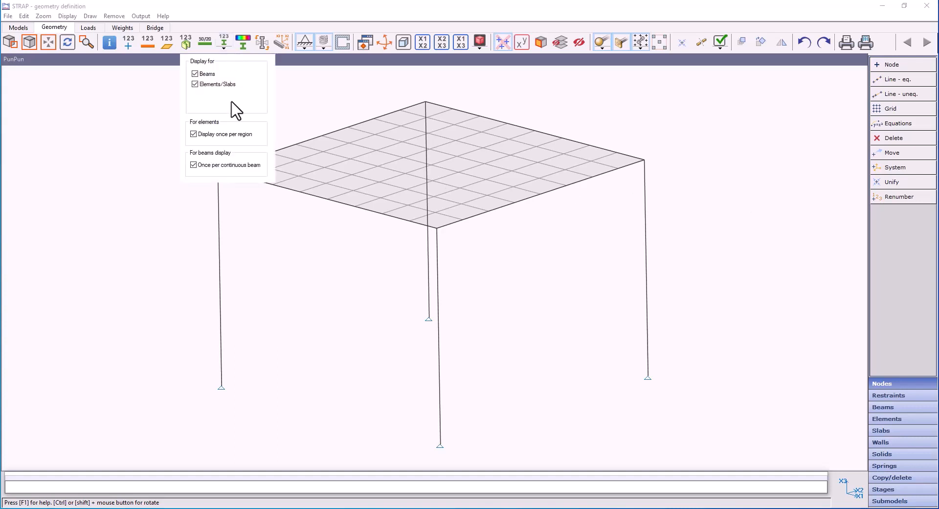
click(224, 40)
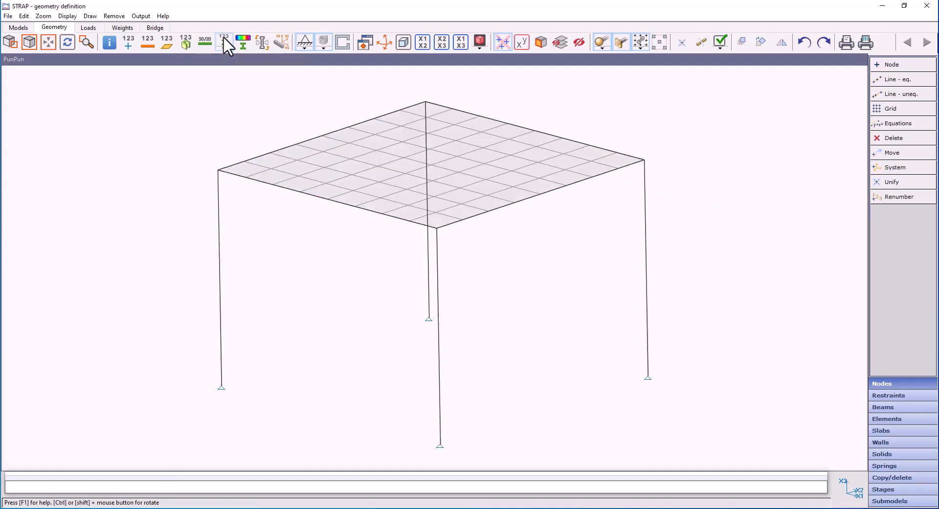
click(305, 47)
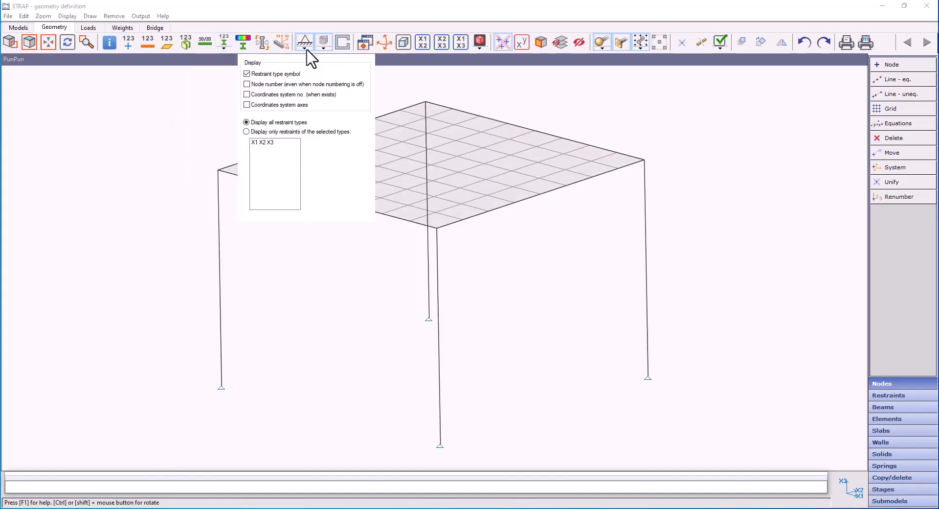
click(306, 48)
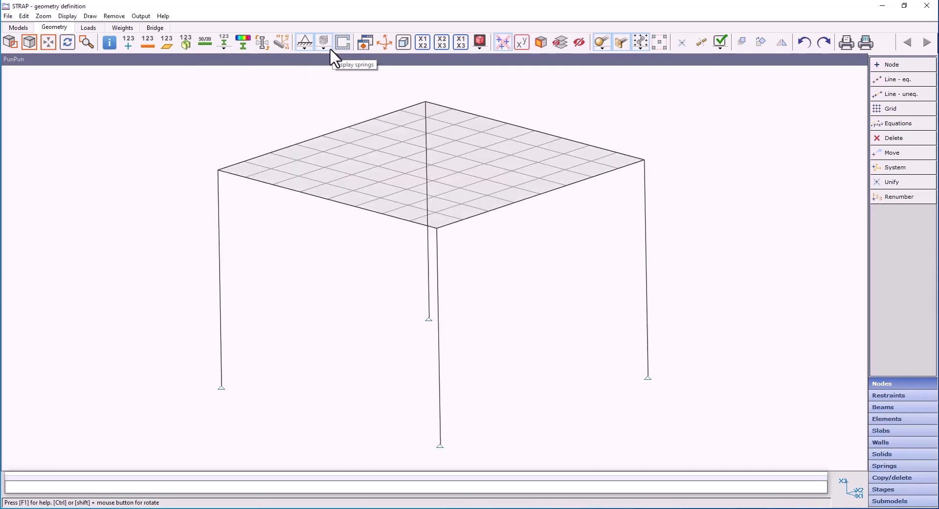
click(327, 47)
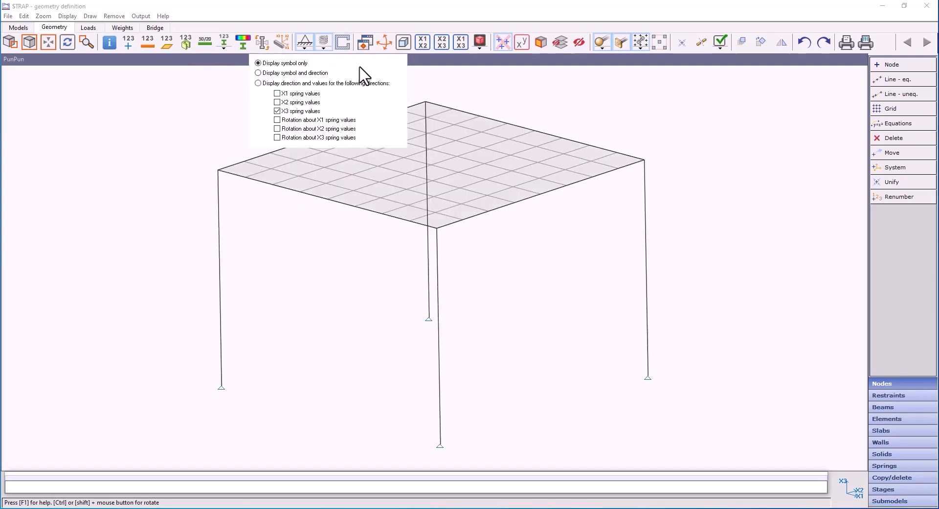
click(324, 48)
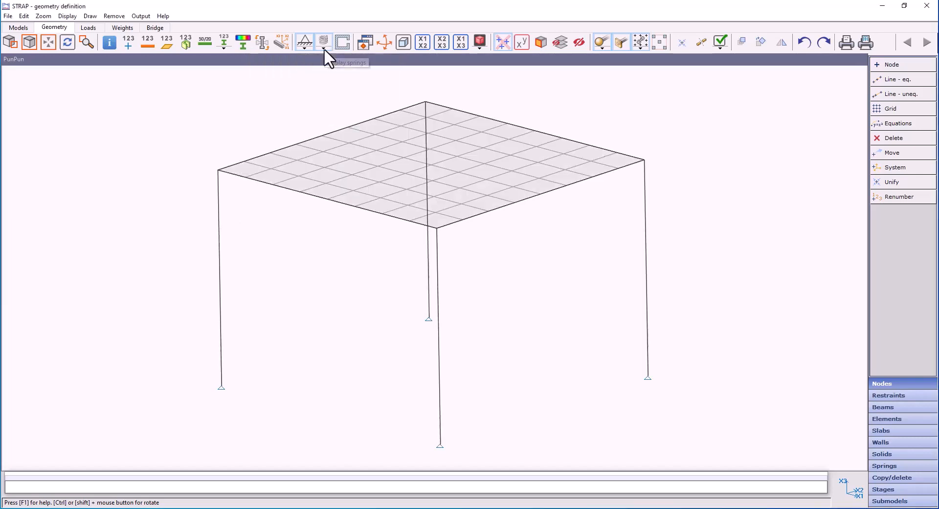
- Review the rendering options and the types of releases to display without changing them
click(482, 48)
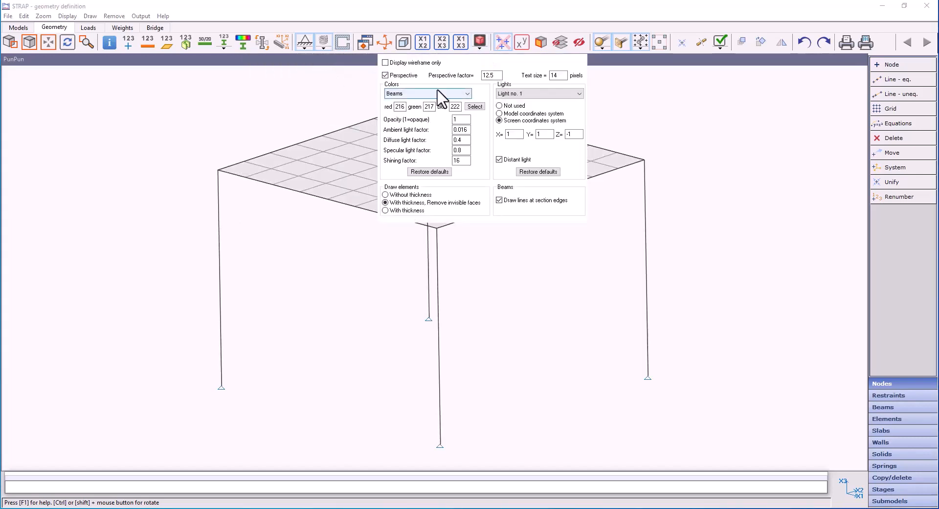
click(480, 47)
click(481, 39)
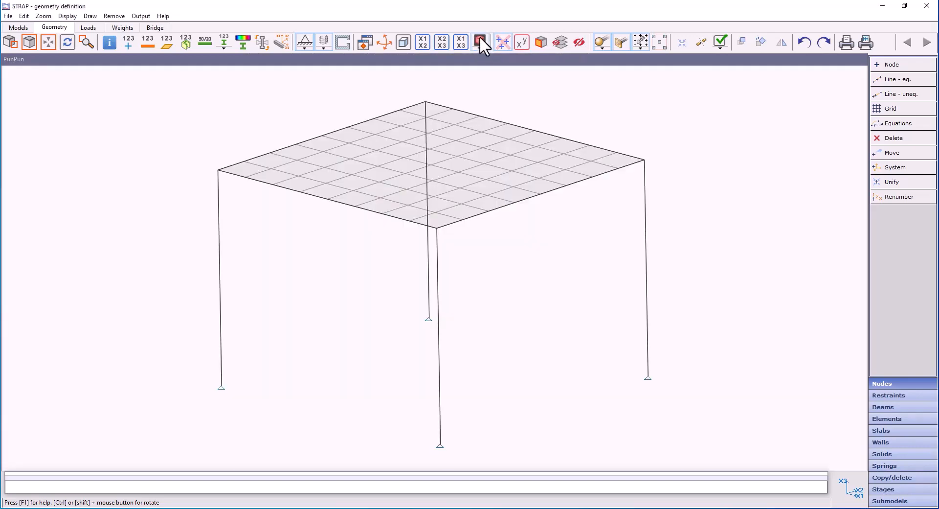
click(605, 47)
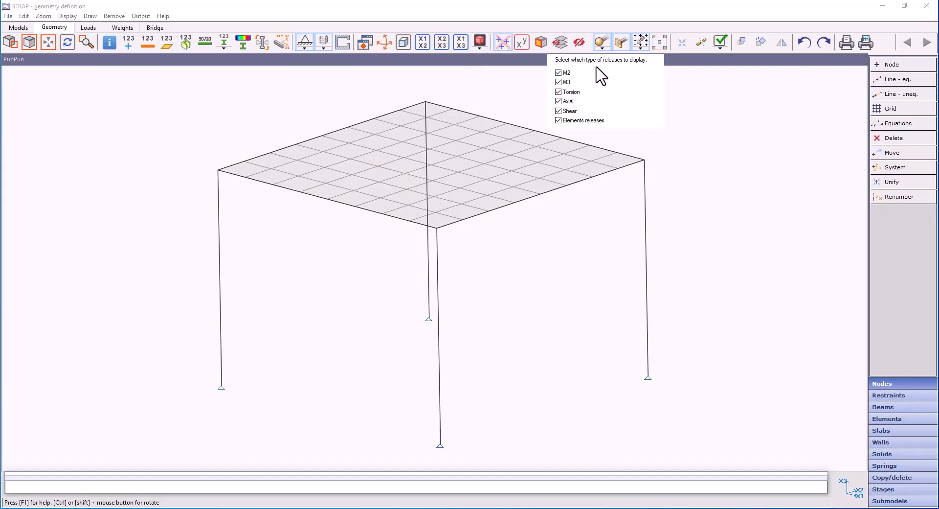
click(606, 47)
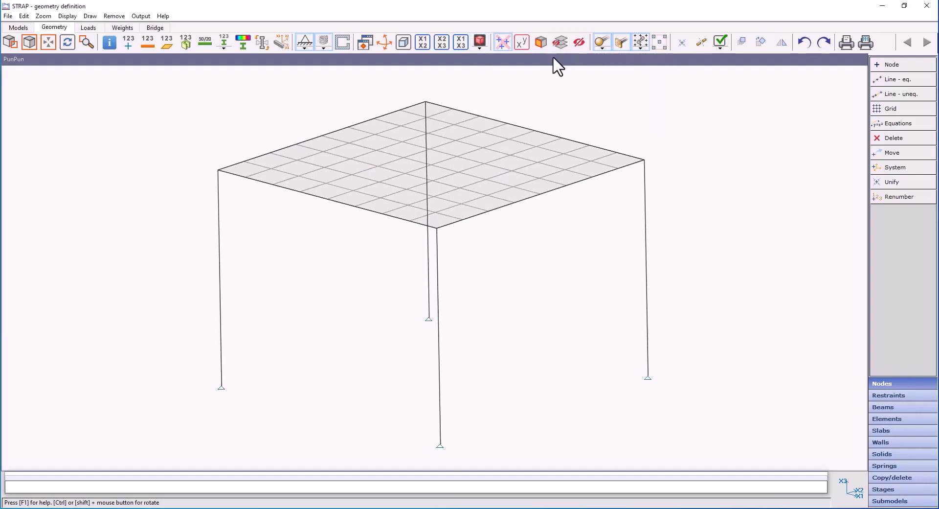
- Review the rigid link display options and the model check options, cancelling without running the checks
click(641, 48)
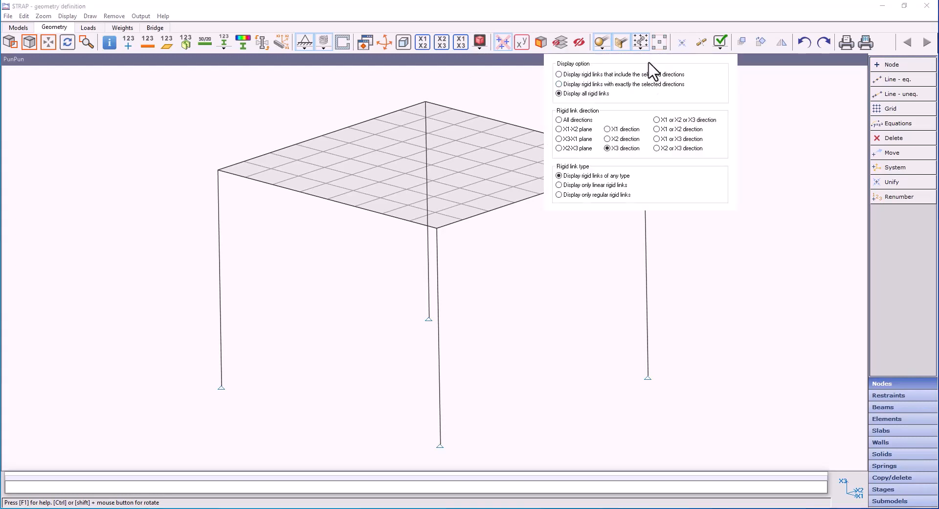
click(641, 49)
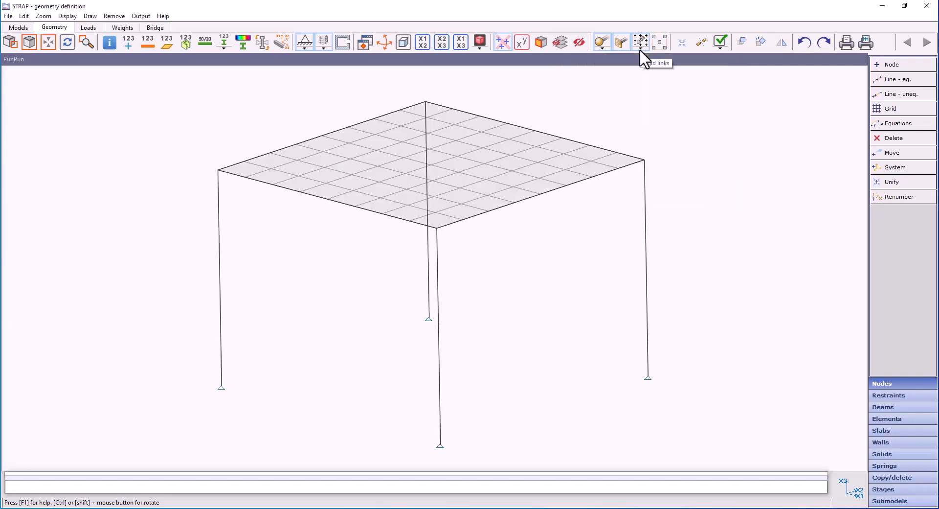
click(723, 48)
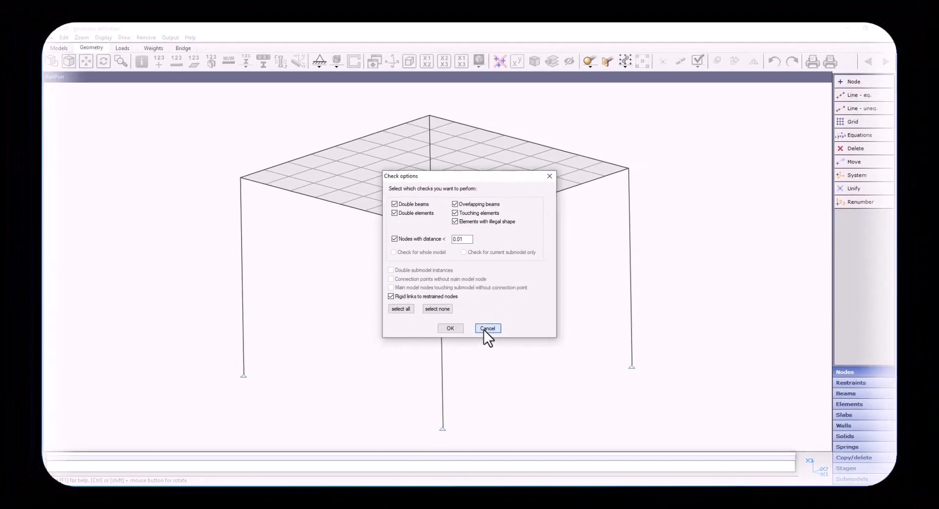
click(487, 334)
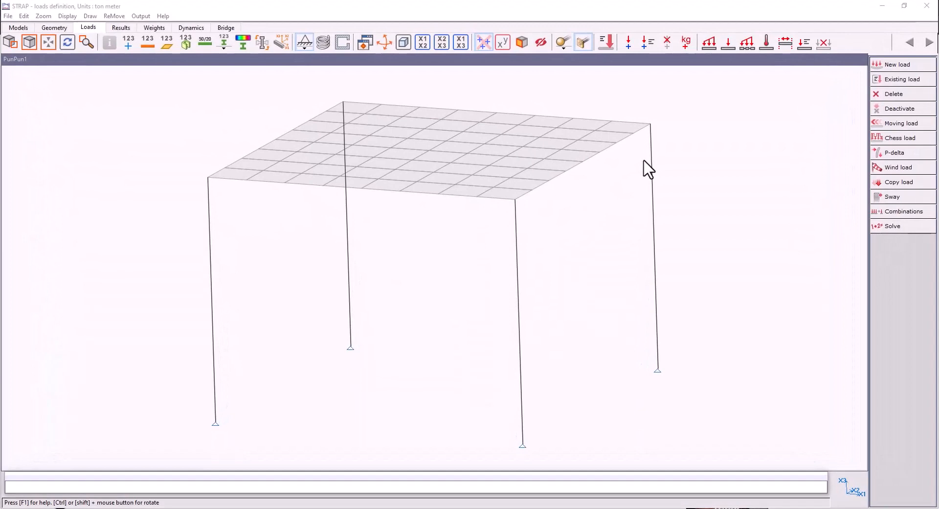
- Review the notes field for a new load case without creating one, and view the note of load case s.w
click(894, 66)
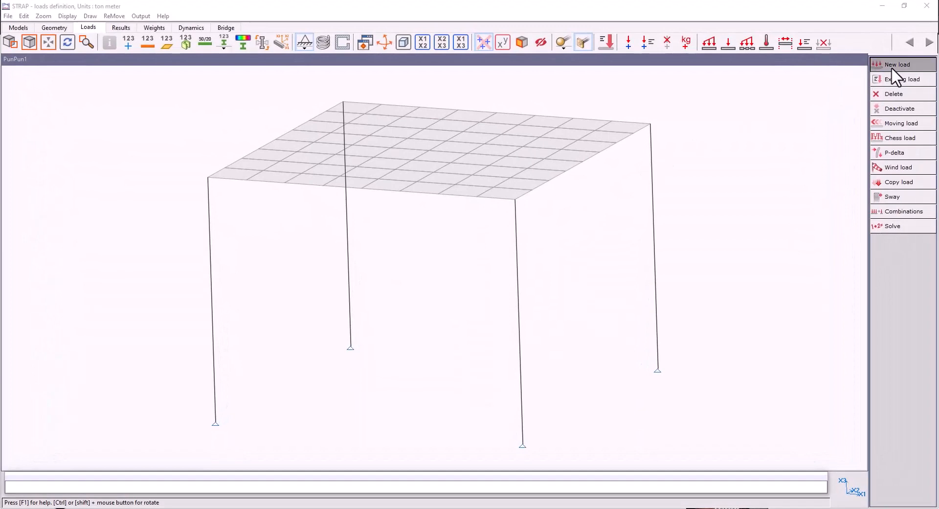
click(454, 245)
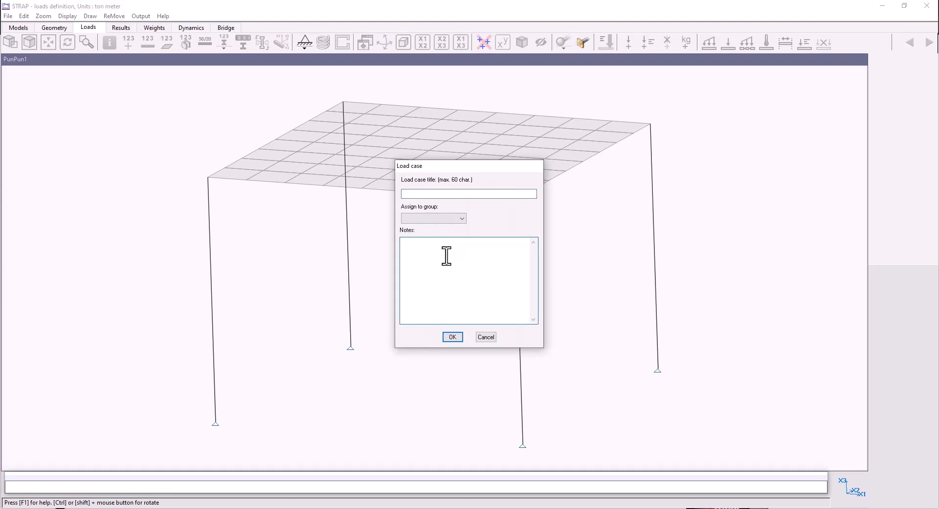
click(486, 337)
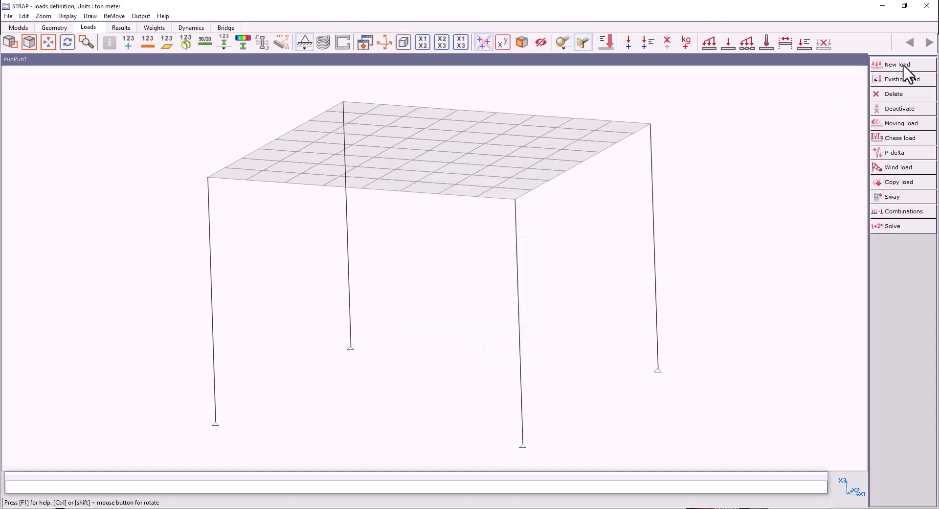
click(901, 79)
click(411, 192)
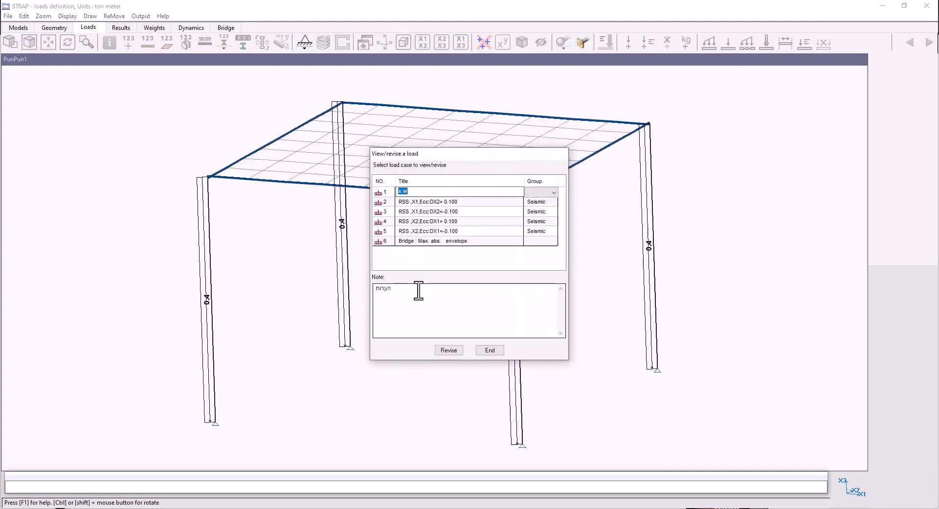
click(495, 353)
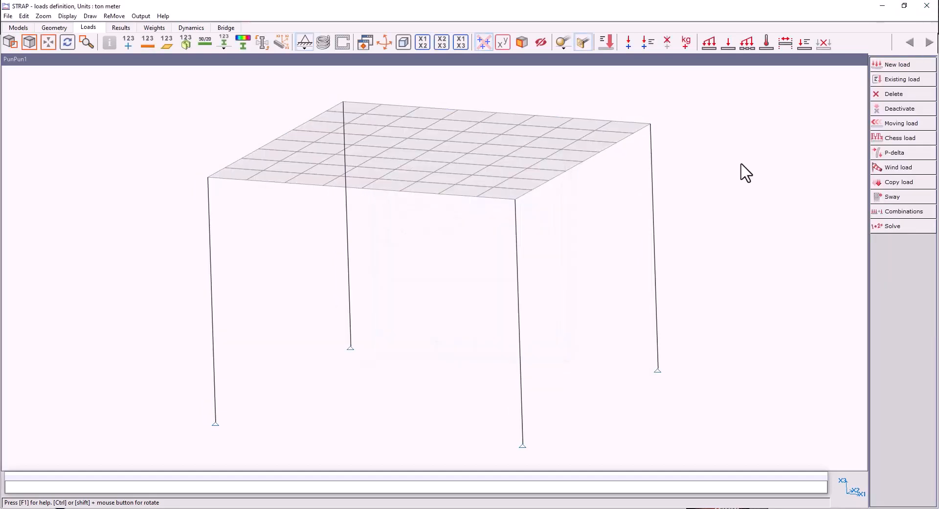
- Display the load combinations definition with its group definitions, and close the list after viewing it
click(884, 211)
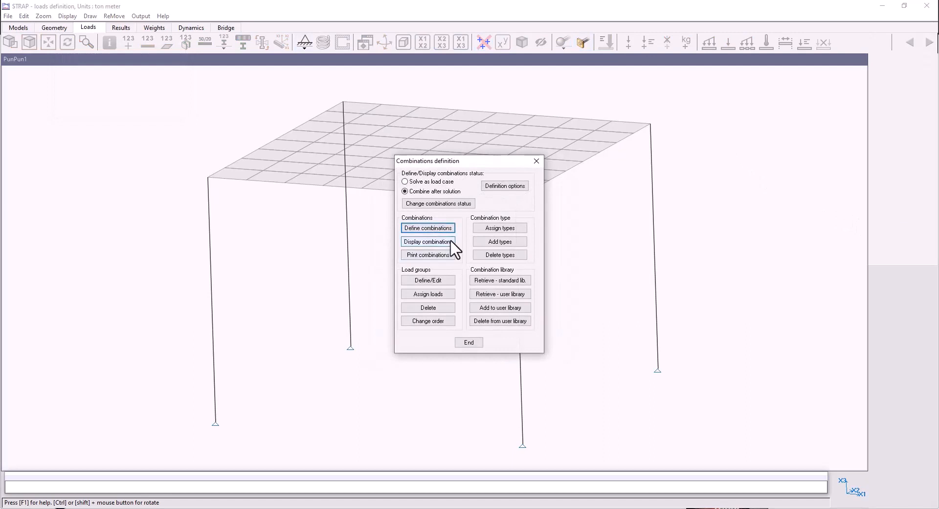
click(451, 241)
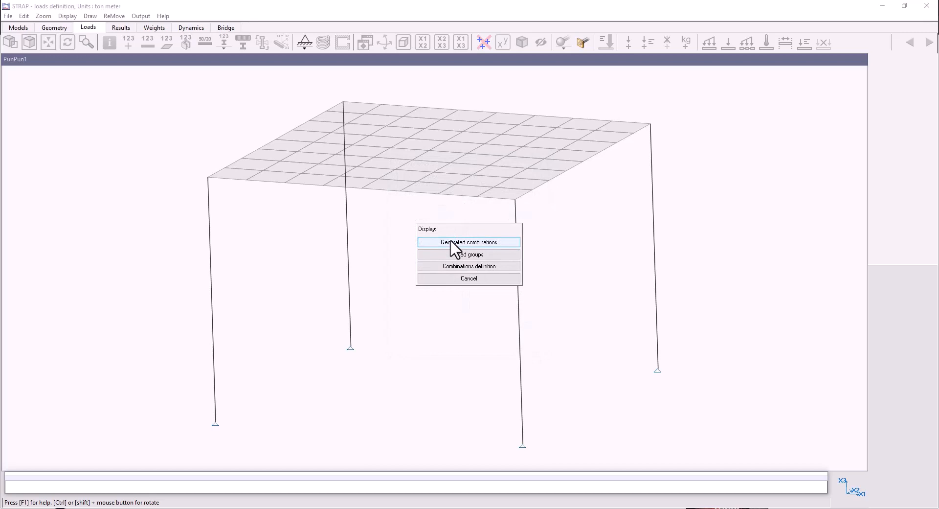
click(485, 265)
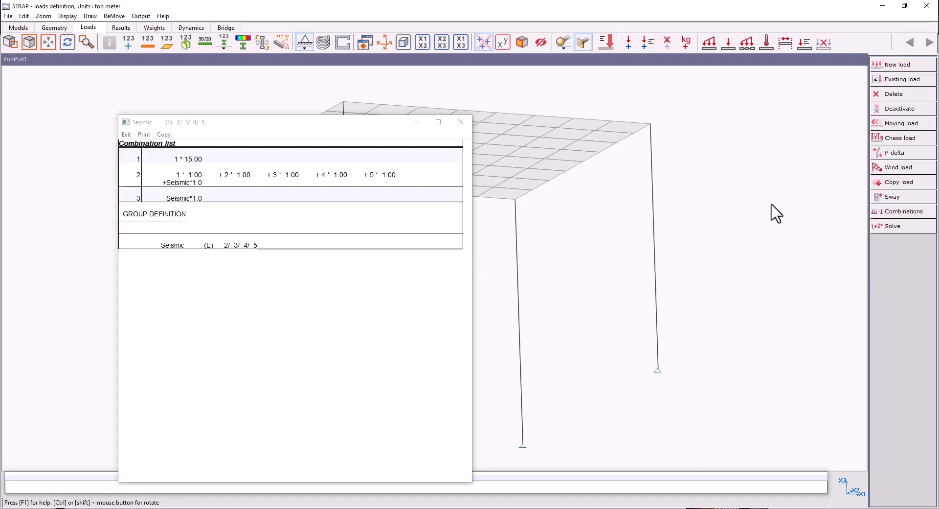
click(461, 122)
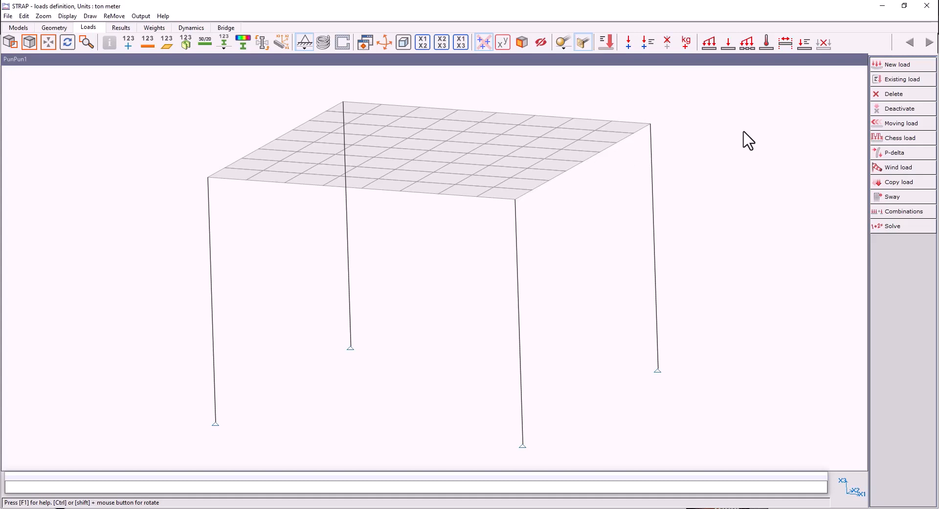
- Check the available solve options of load cases 6, 5 and 3 in the load activation list without changing them
click(921, 110)
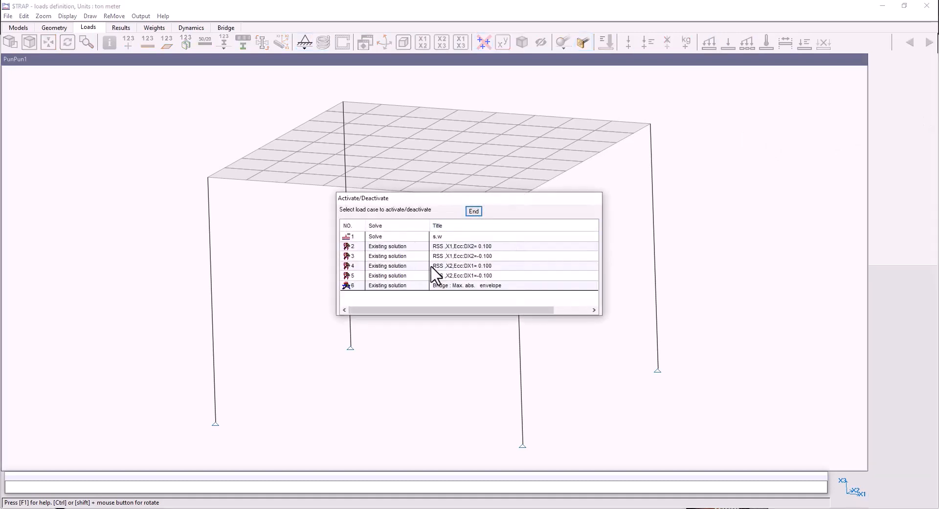
click(407, 286)
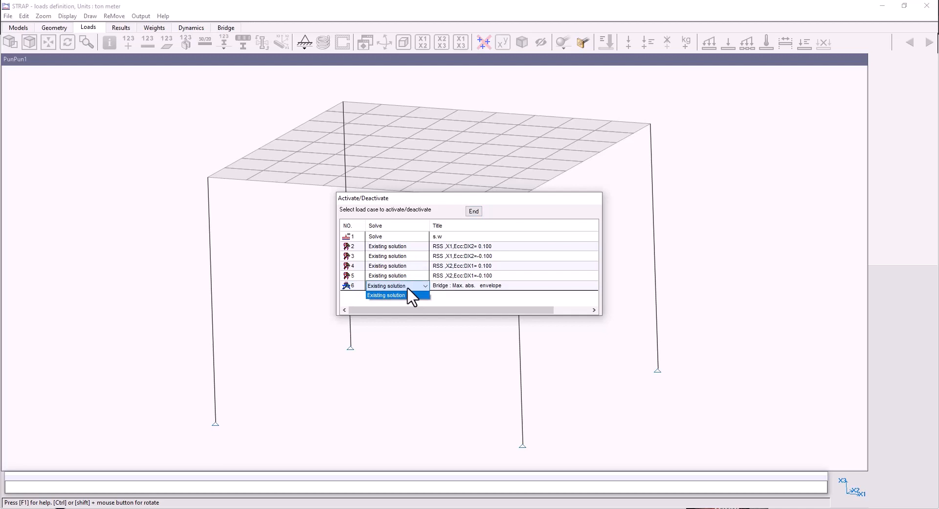
click(407, 286)
click(413, 277)
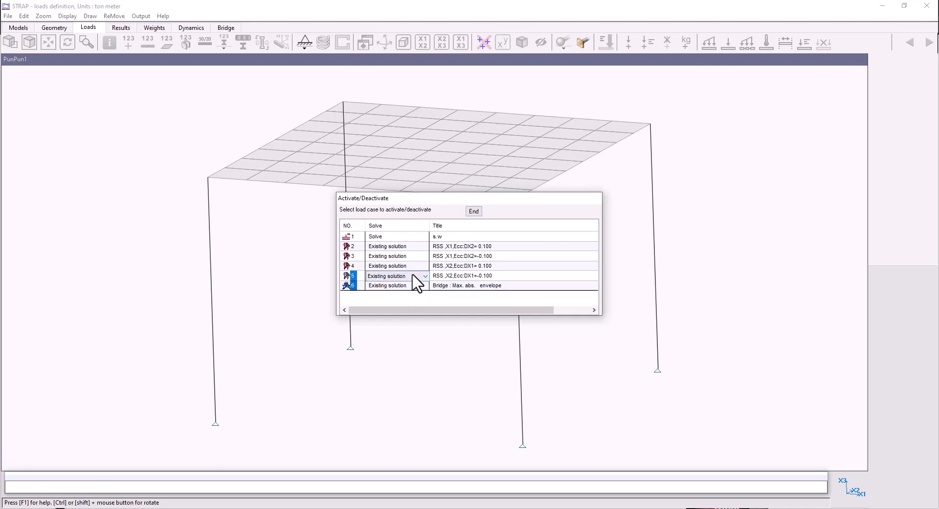
click(413, 275)
click(417, 259)
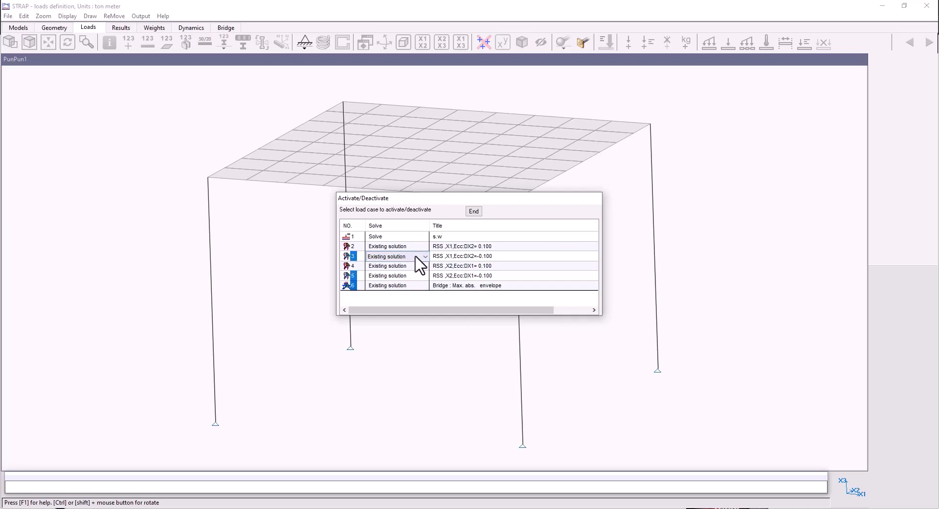
click(416, 262)
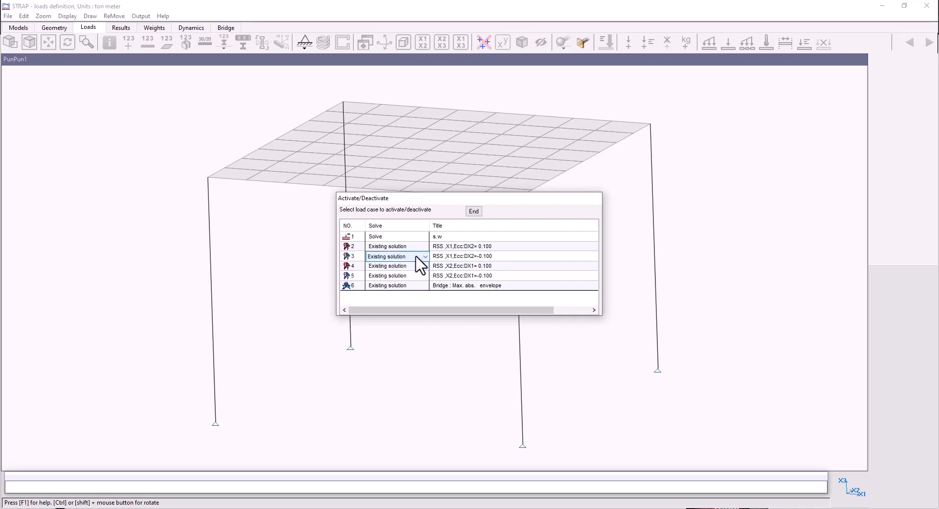
click(474, 211)
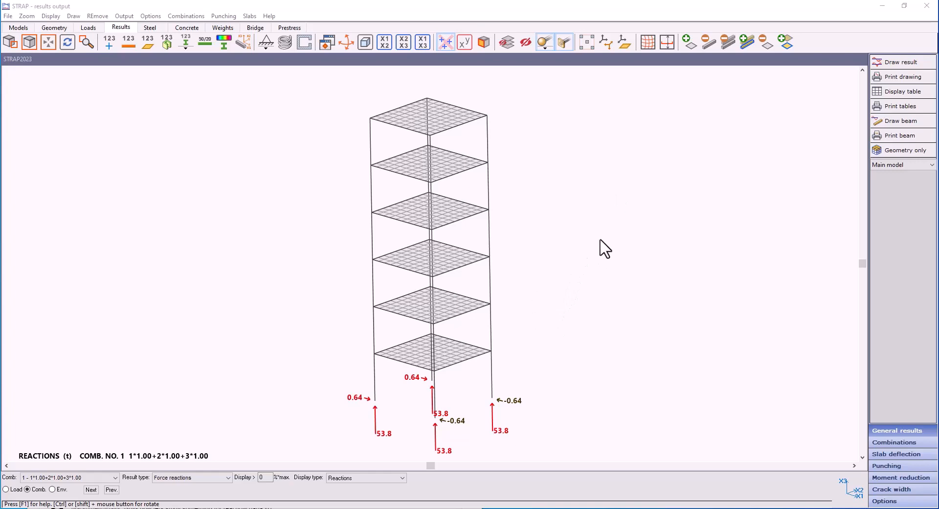
- Examine the force reactions at the column bases of the multi-storey model for combination 1 from different angles
middle_drag(546, 375, 449, 325)
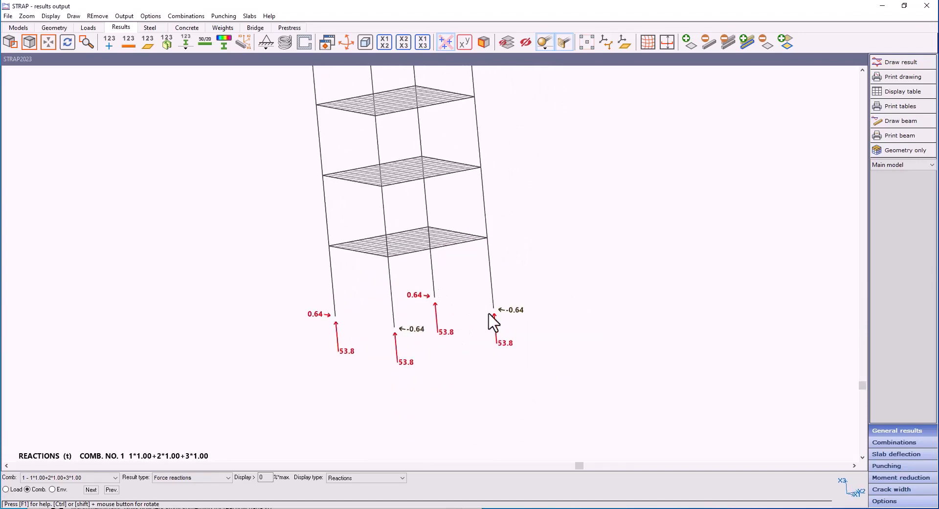
middle_drag(484, 325, 522, 321)
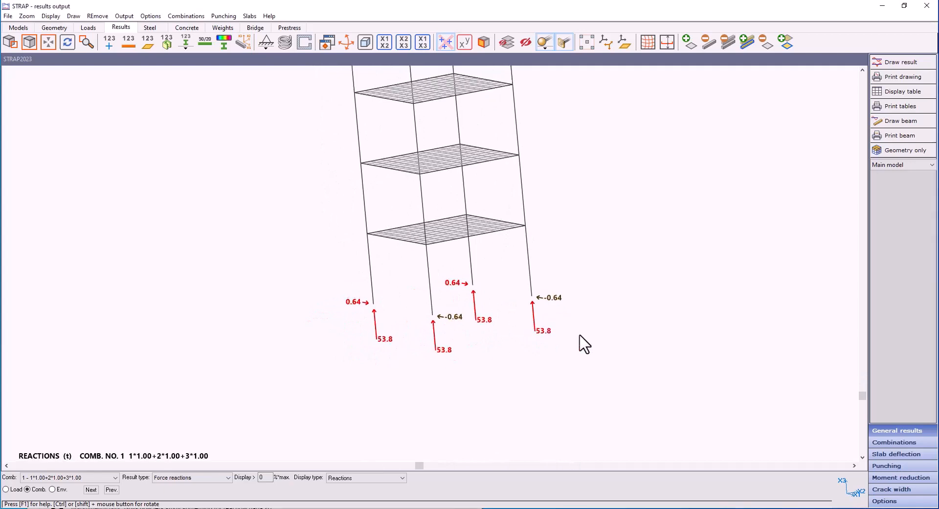
scroll(445, 320, up, 5)
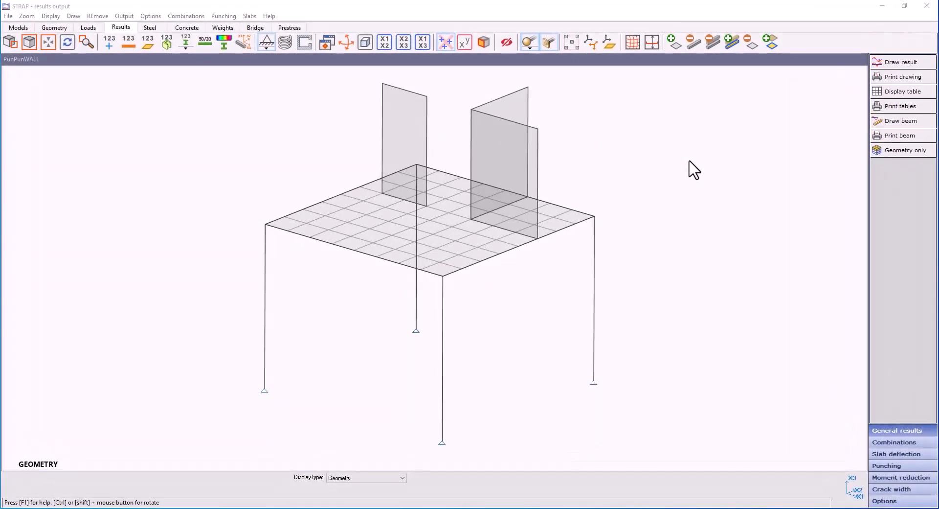
- Review the punching calculations at wall nodes 39 and 41 on the PunPunWALL slab
right_click(429, 206)
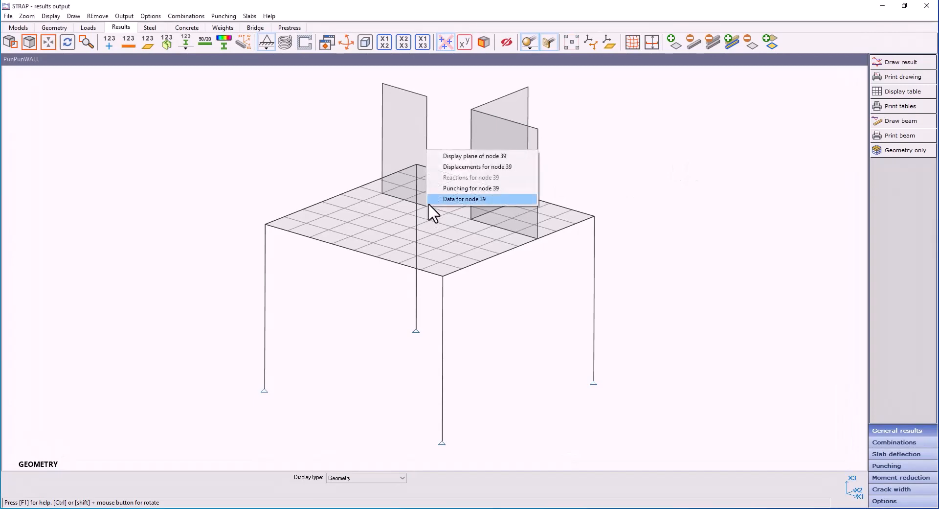
click(455, 188)
click(448, 349)
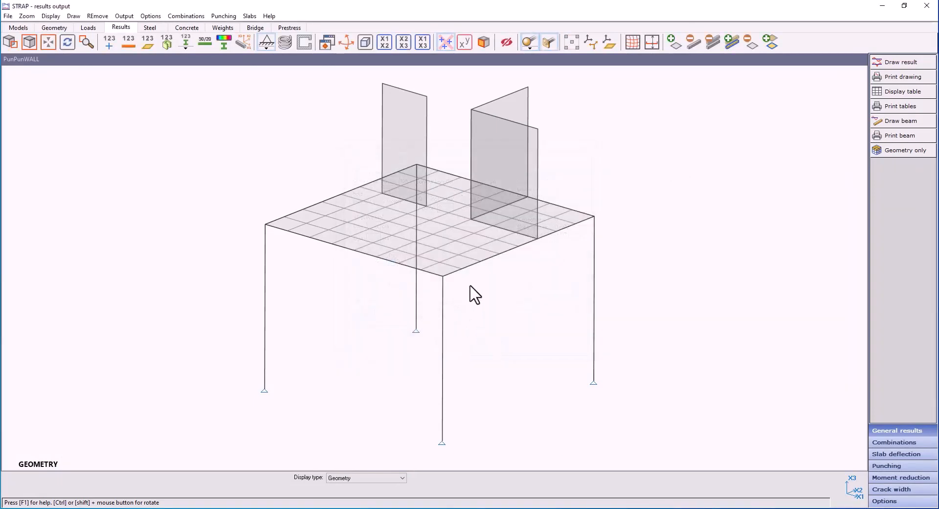
right_click(471, 218)
click(492, 202)
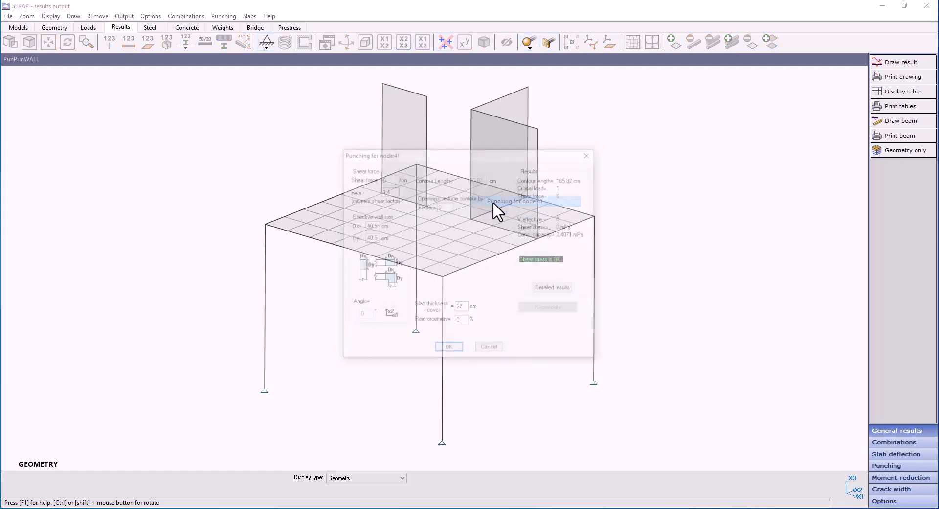
click(449, 348)
- Open the RAFSODA model from the models list and display its results output
click(18, 28)
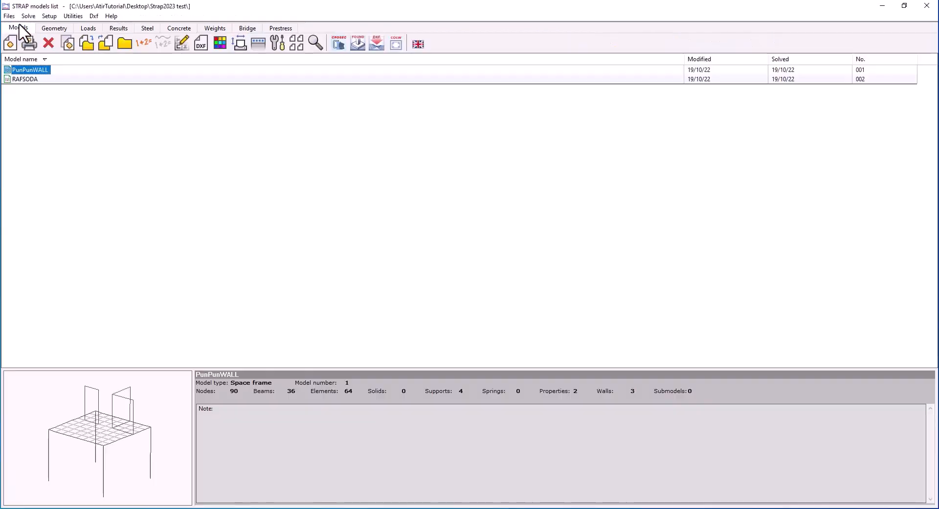
double_click(28, 79)
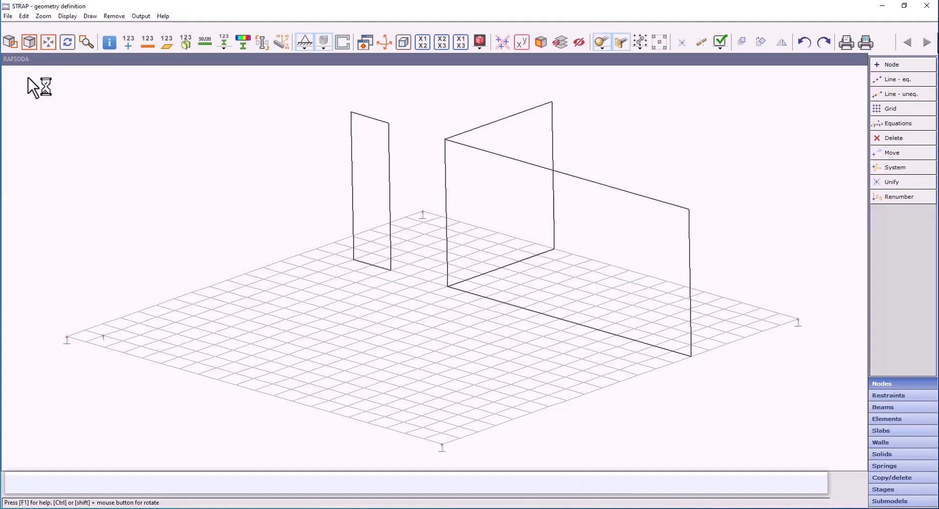
click(121, 27)
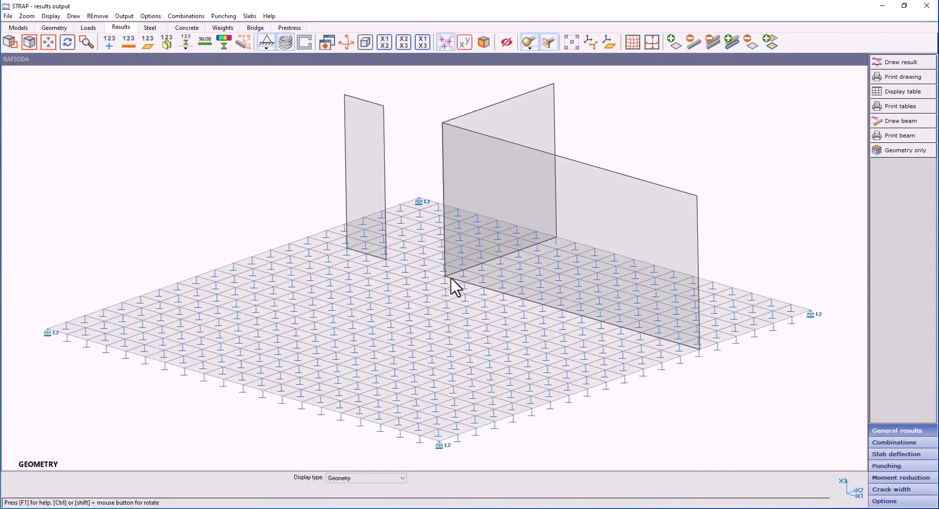
- Review the punching calculations at wall nodes 258 and 255 of the RAFSODA slab
right_click(445, 277)
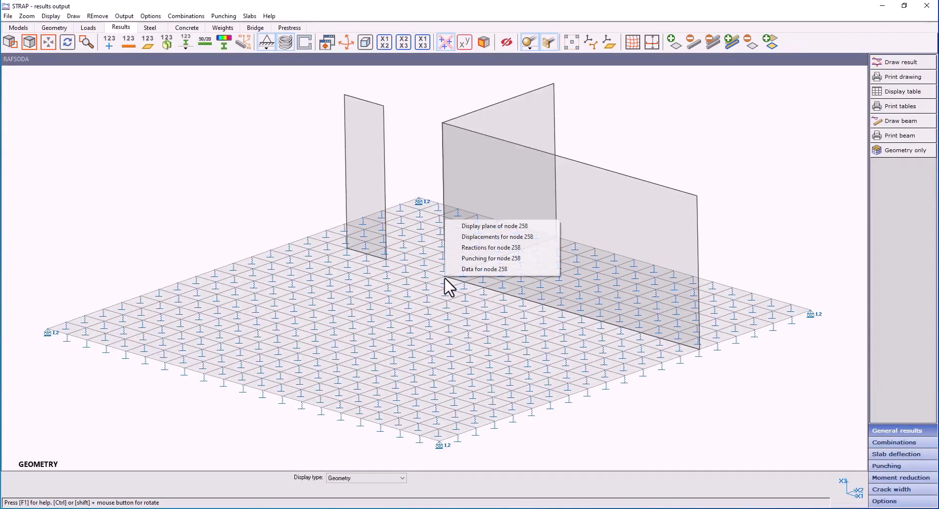
click(476, 257)
click(449, 349)
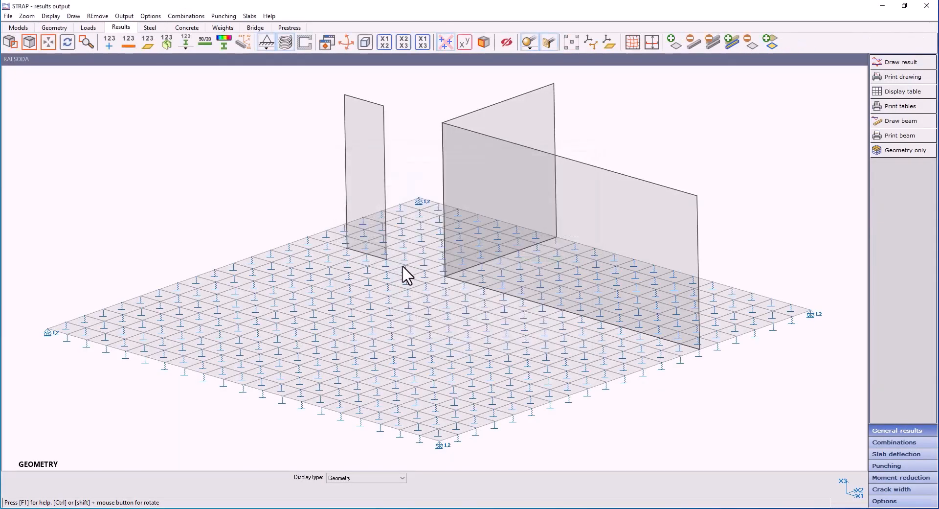
right_click(386, 259)
click(414, 241)
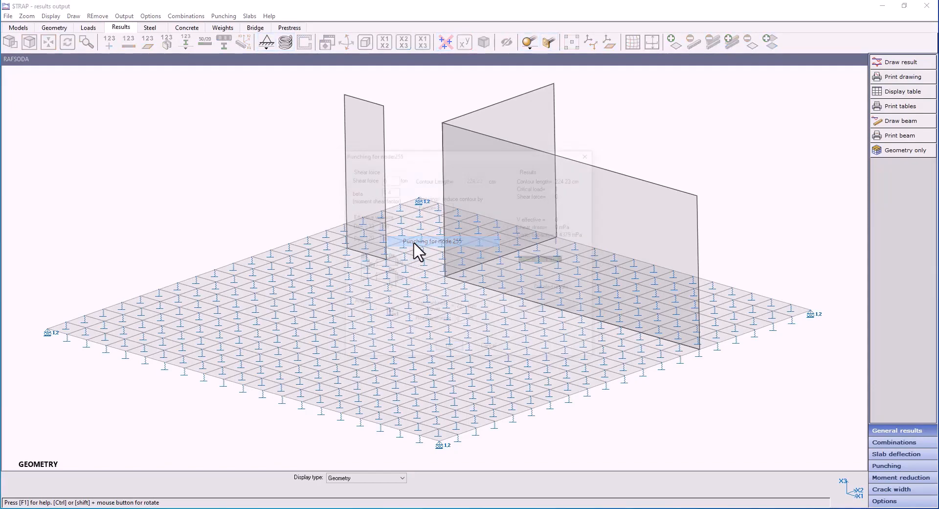
key(Escape)
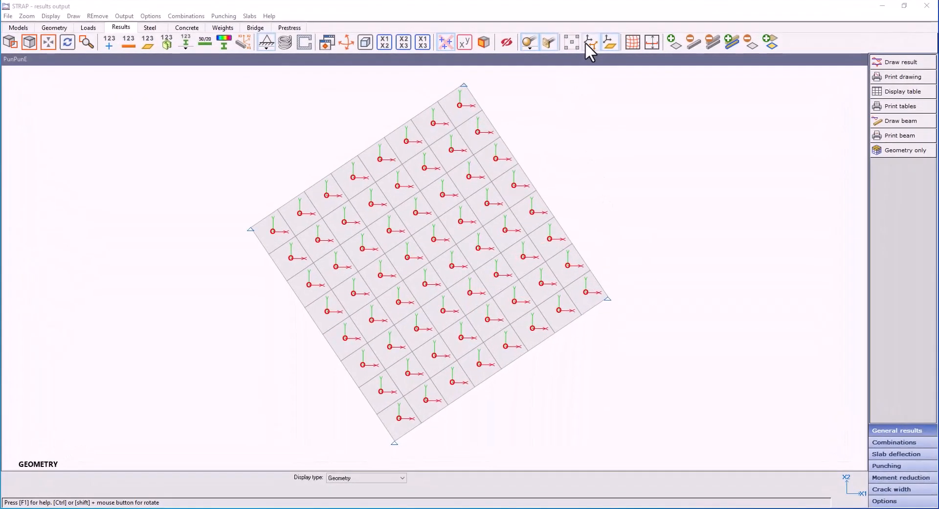
- Define the result axes of all PunPunE slab elements with X running from corner node 8 to the topmost corner node
click(586, 43)
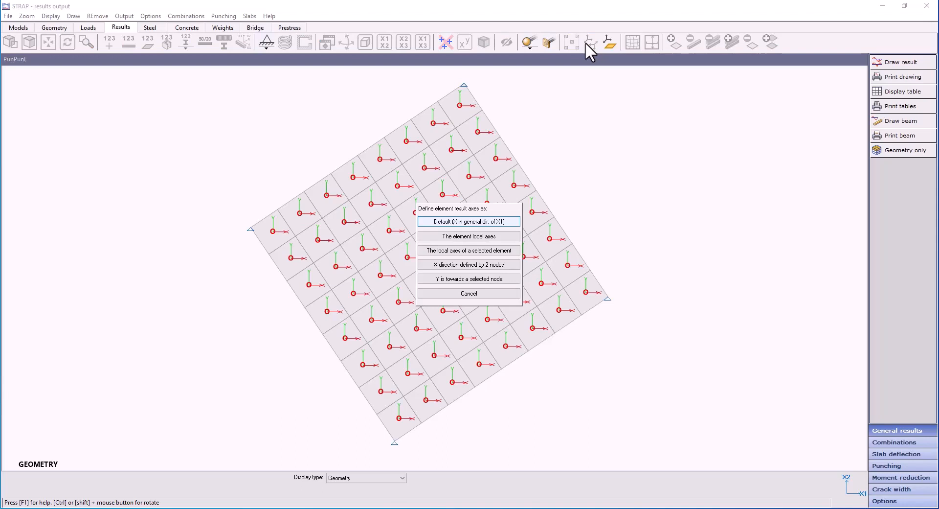
click(504, 264)
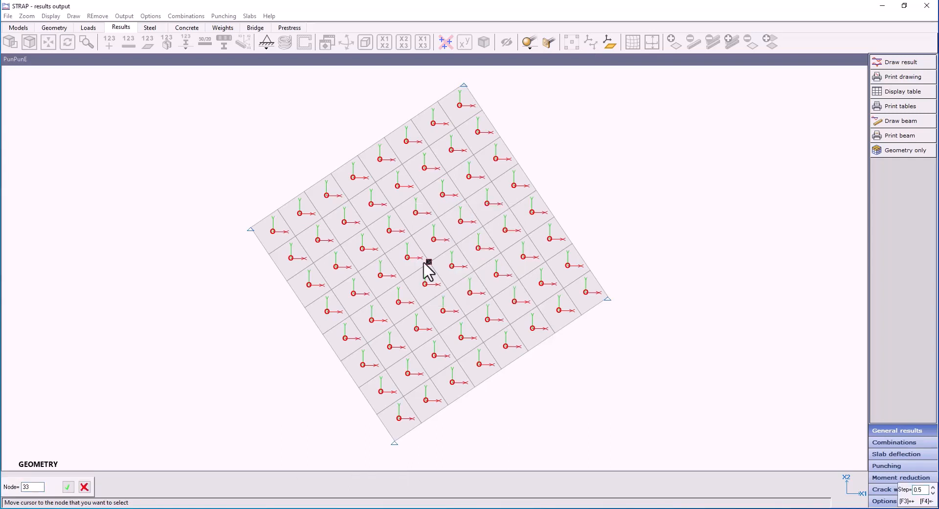
click(252, 239)
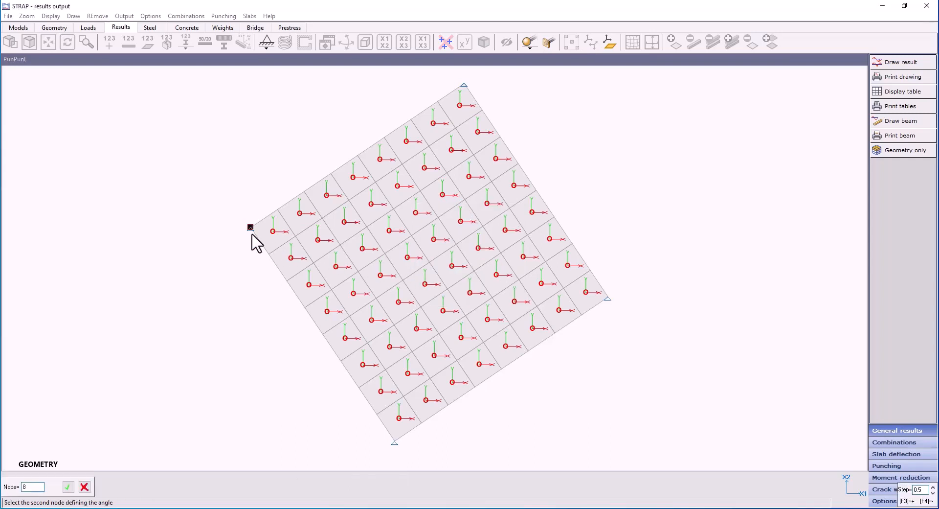
click(468, 87)
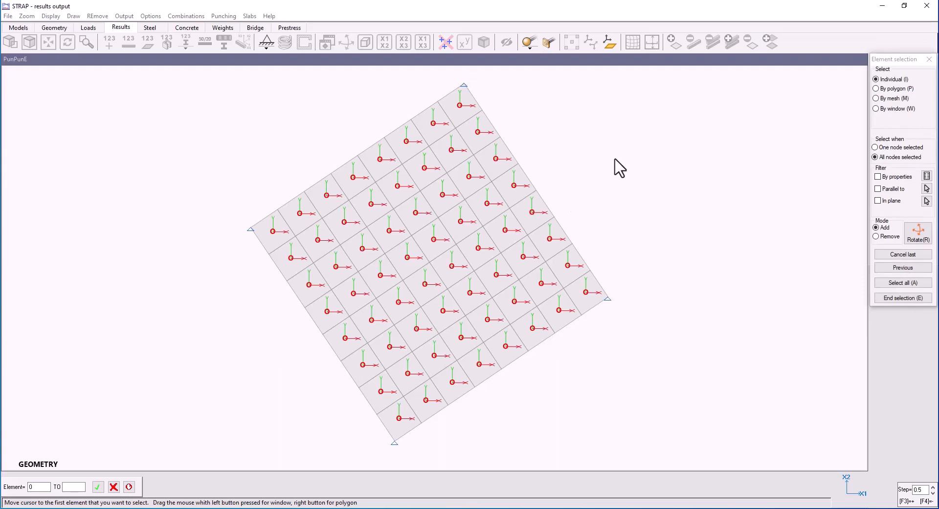
drag(656, 75, 151, 456)
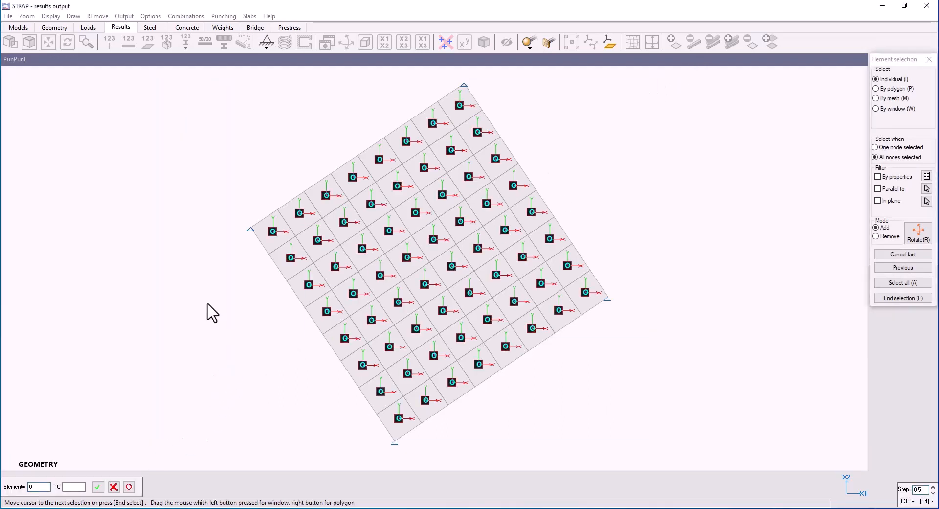
key(e)
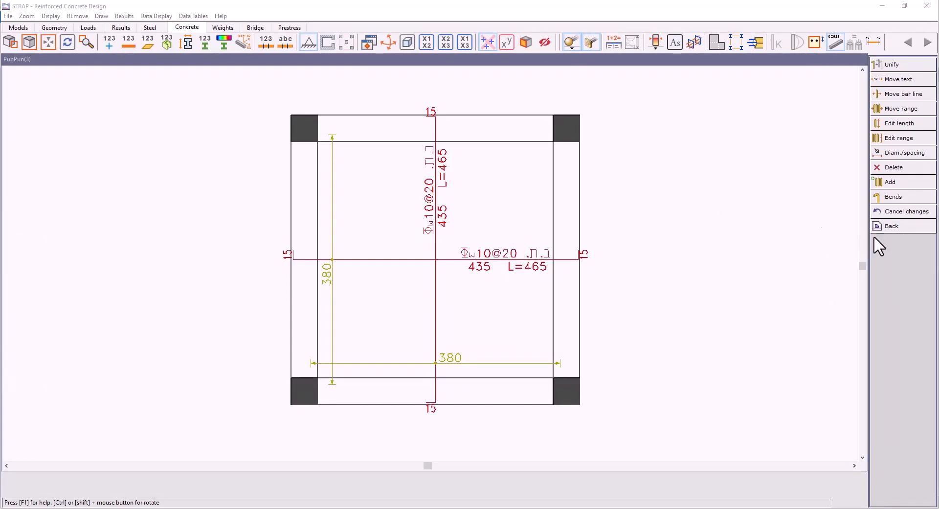
click(927, 217)
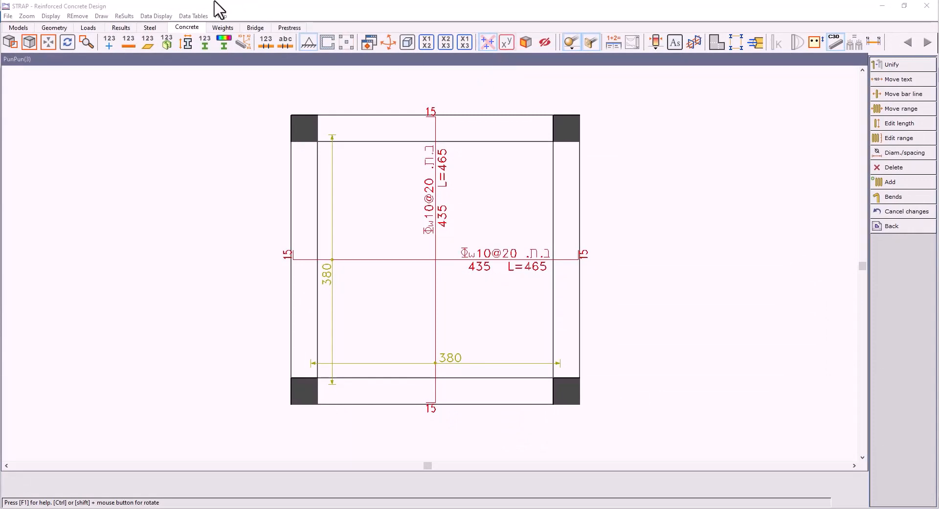
click(8, 16)
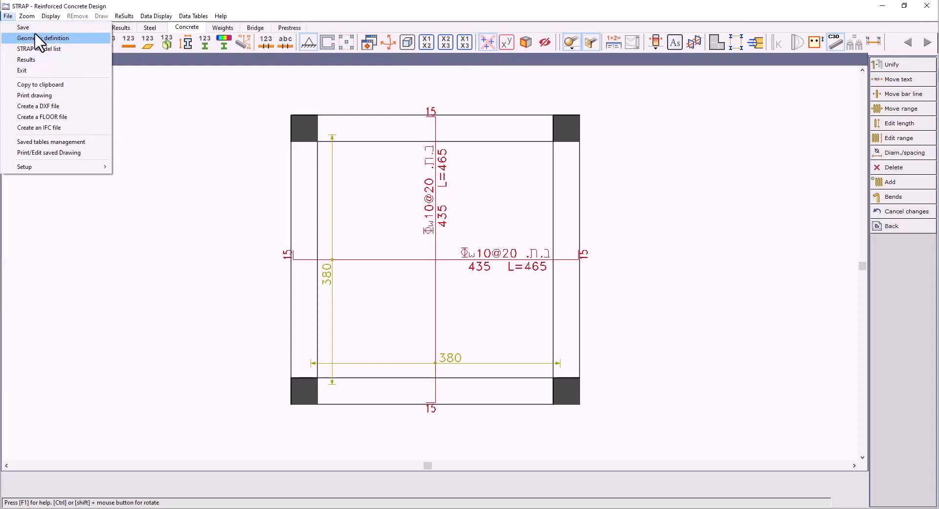
click(38, 28)
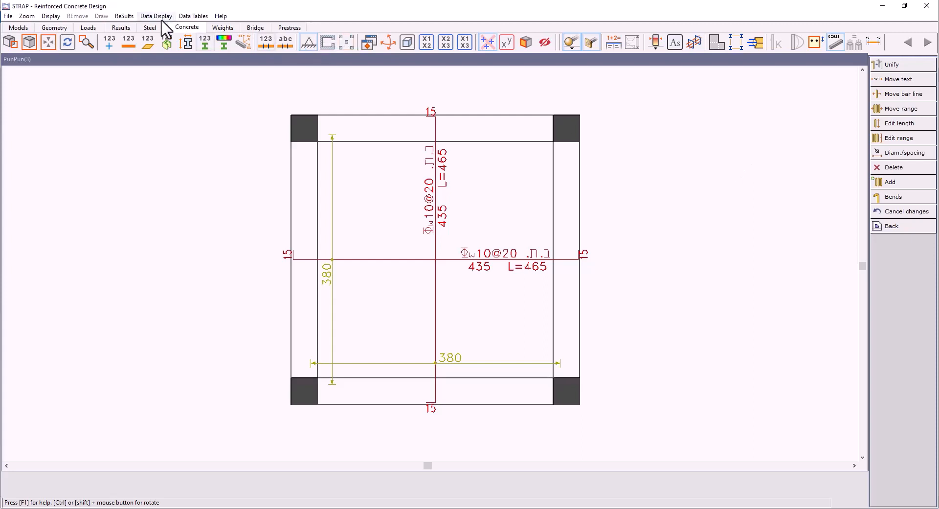
- Set the on-screen line width of bars to 2 pixels and refresh the slab reinforcement drawing for a closer look
click(8, 16)
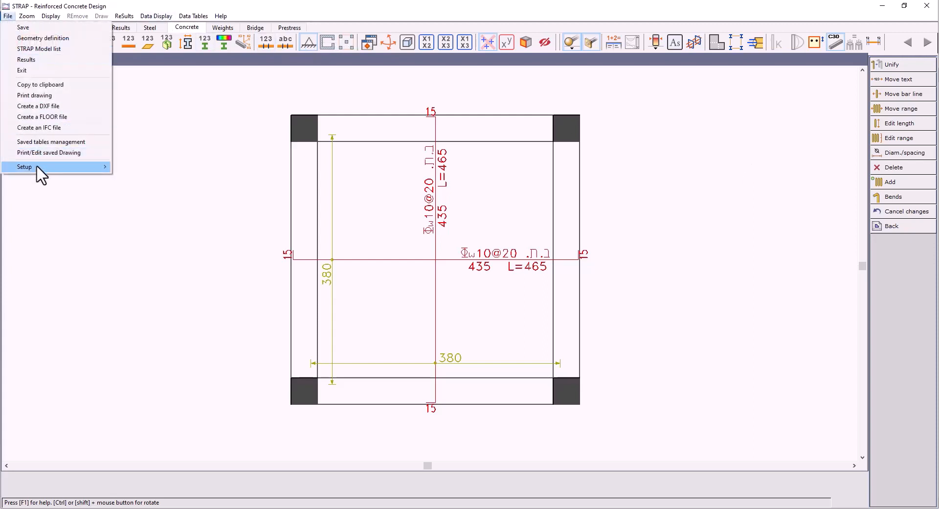
mouse_move(37, 166)
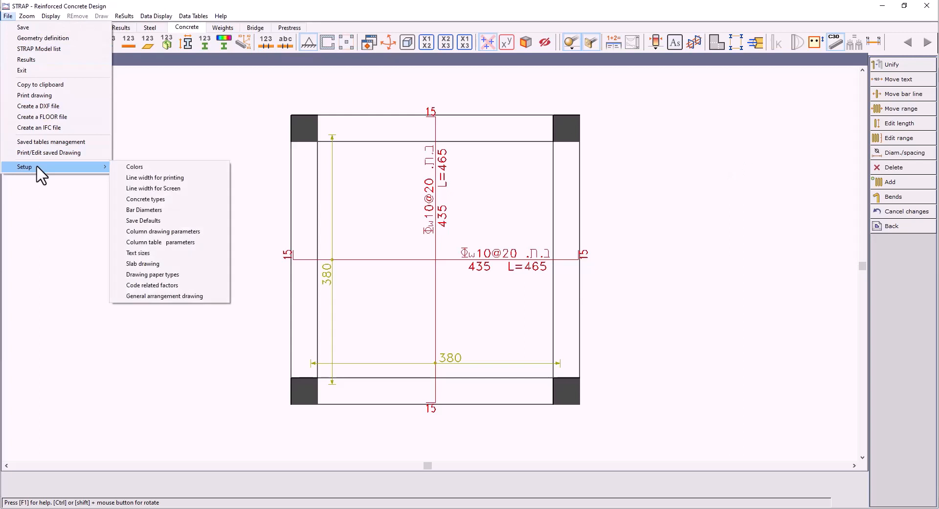
click(184, 190)
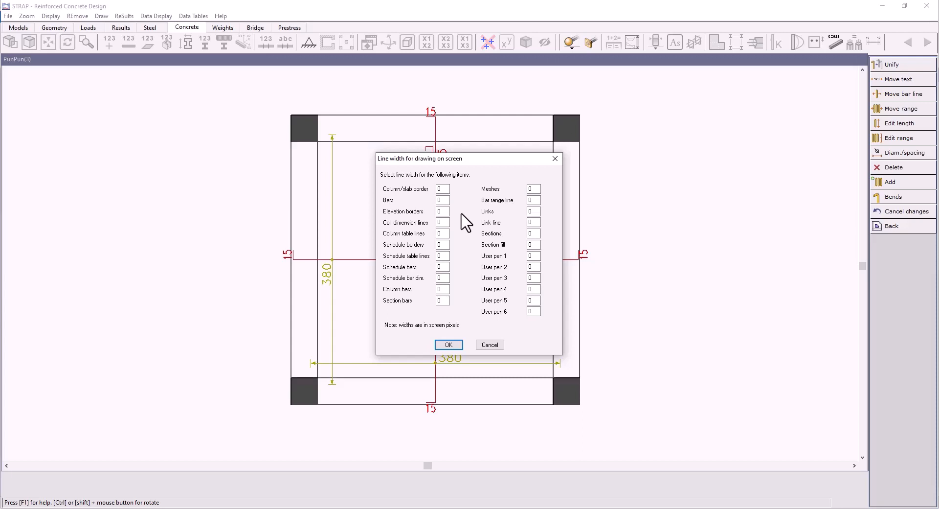
double_click(446, 200)
text(2)
click(448, 344)
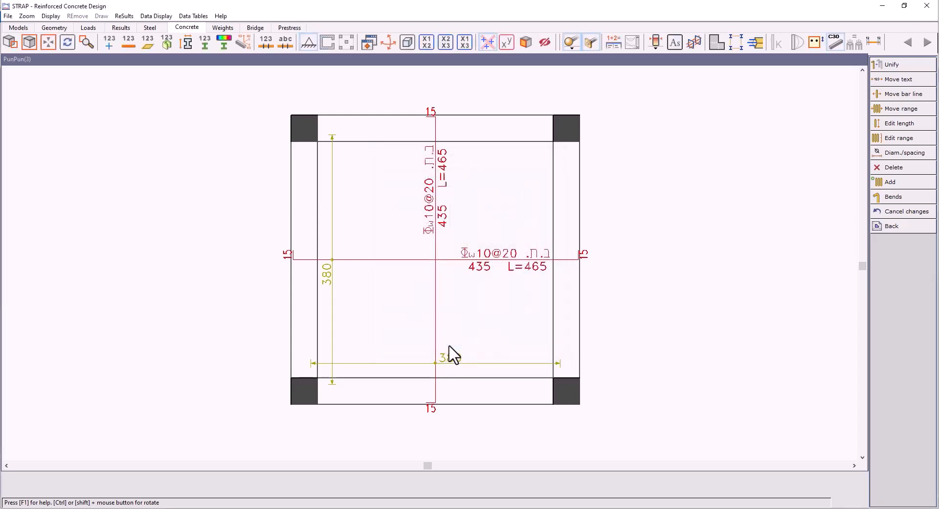
click(122, 28)
click(190, 28)
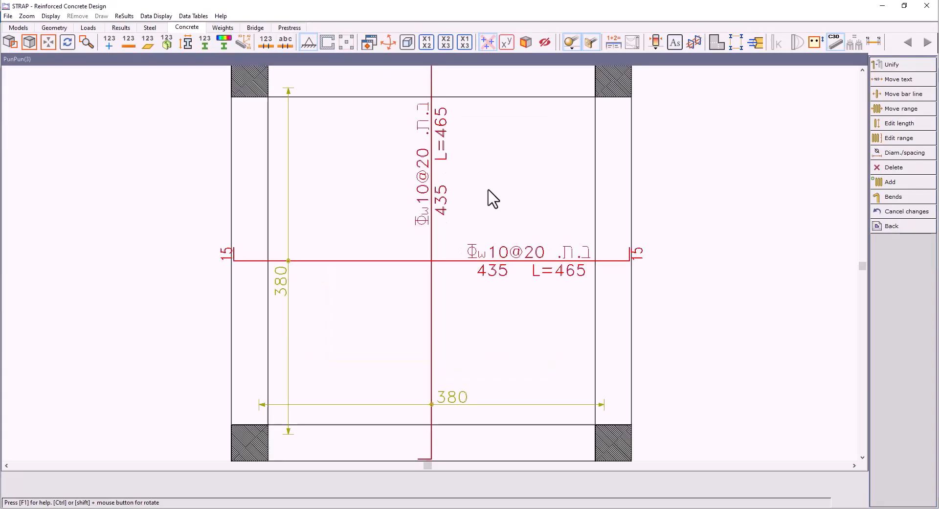
scroll(488, 205, up, 1)
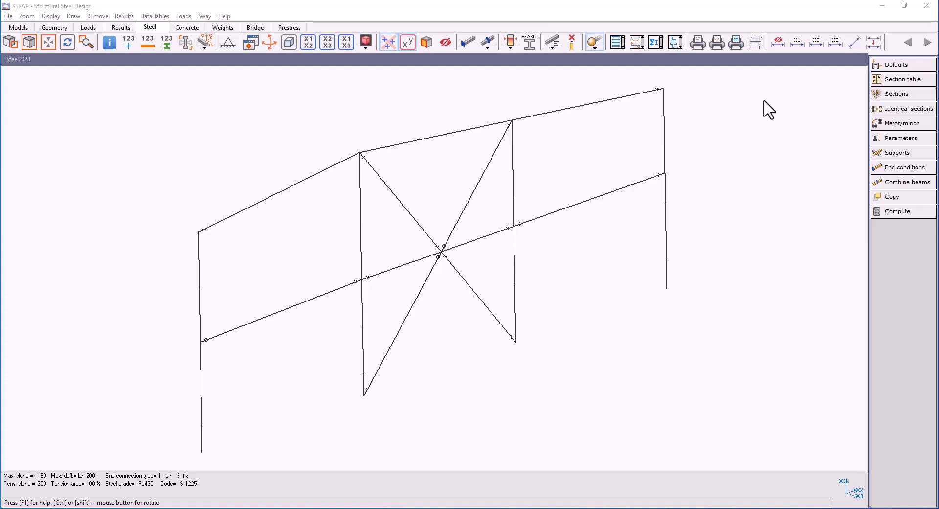
- Display the major/minor axes on the Steel2023 frame, followed by the +z axis for LTB restraints
click(210, 47)
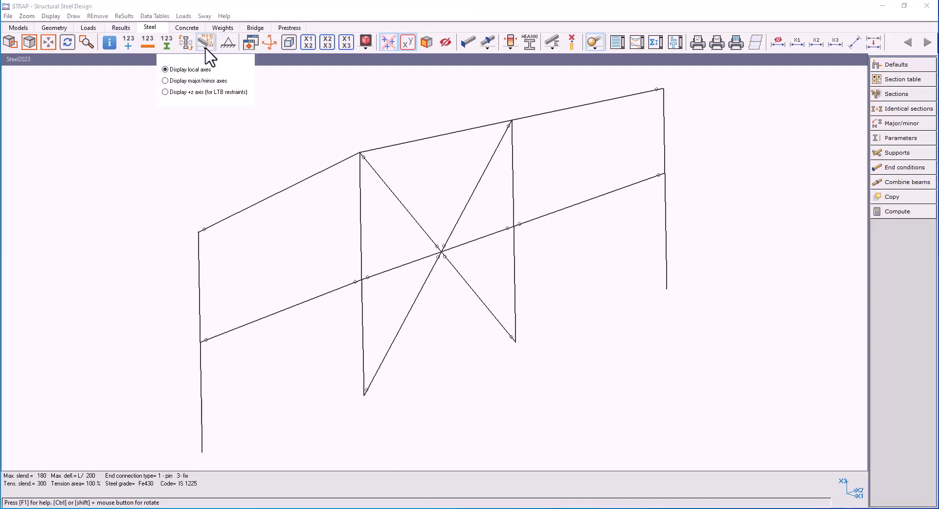
click(182, 81)
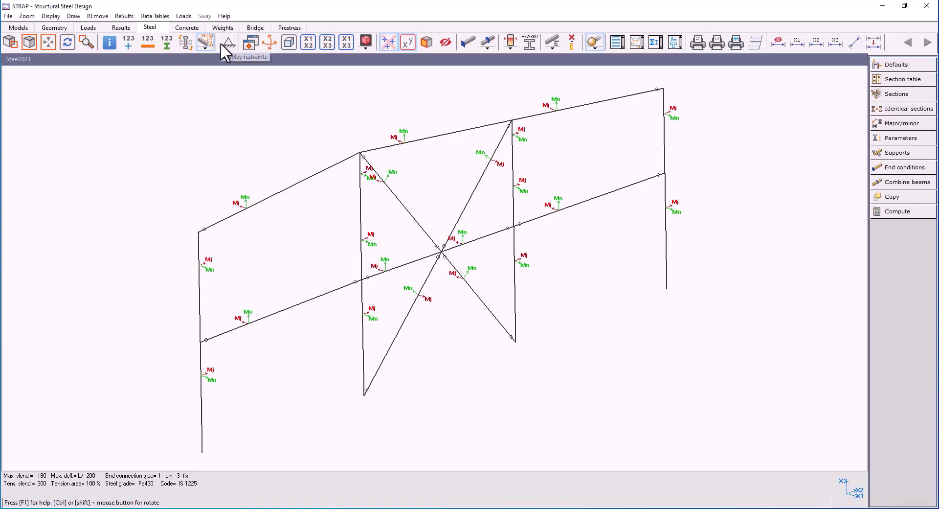
click(202, 48)
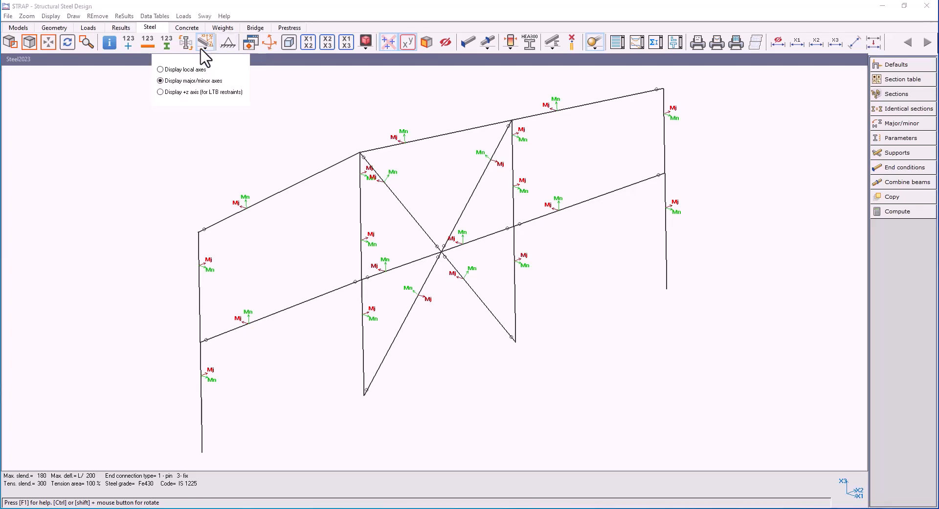
click(179, 92)
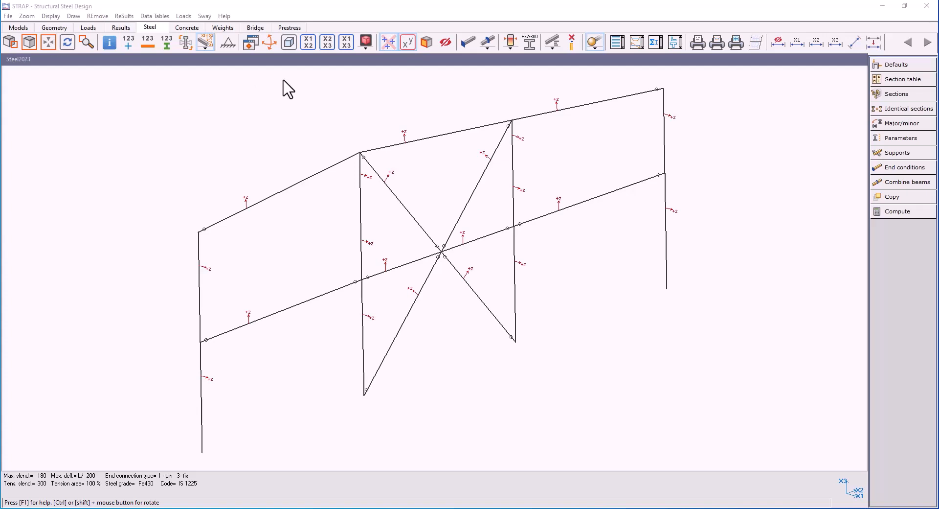
- View the frame coloured by capacity with percentages for the maximum of all results, and turn the display off again
click(512, 47)
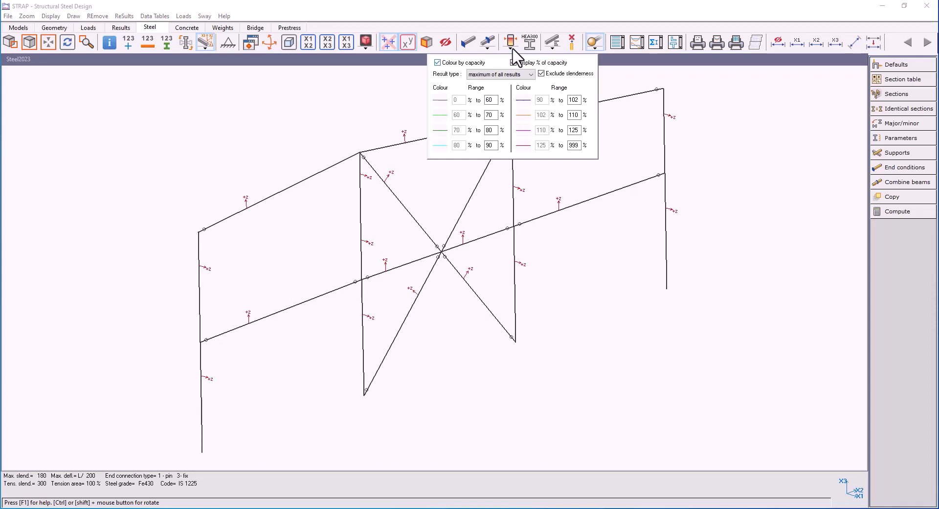
click(525, 75)
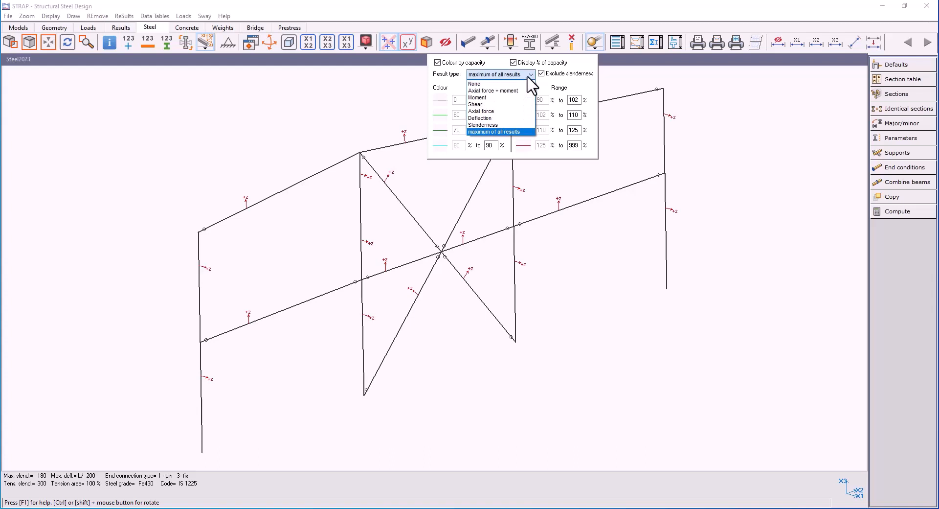
click(527, 76)
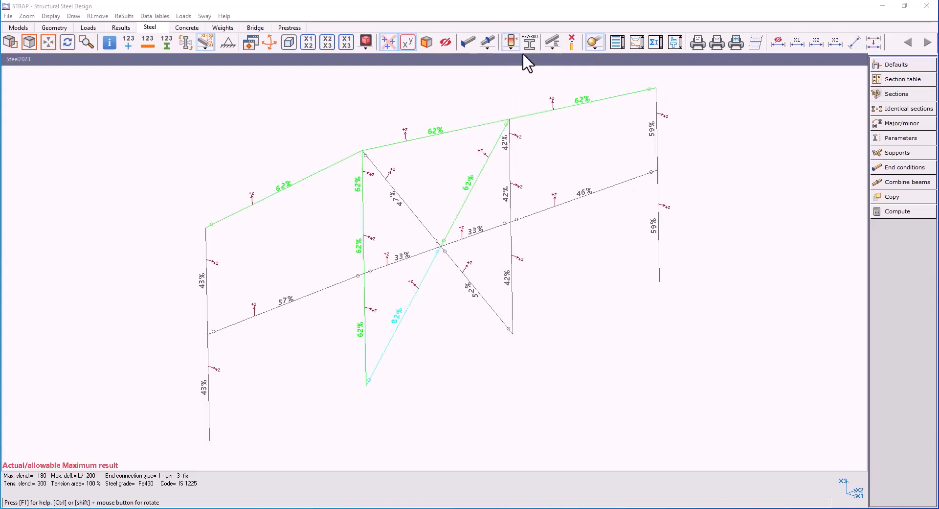
click(510, 42)
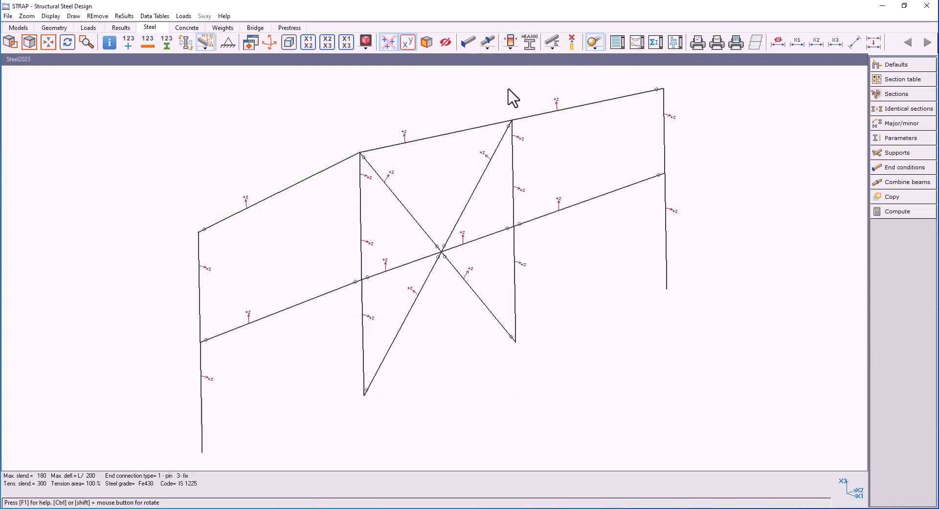
- Display the frame's buckling and bending supports together with the combined beams, and hide them again
click(487, 47)
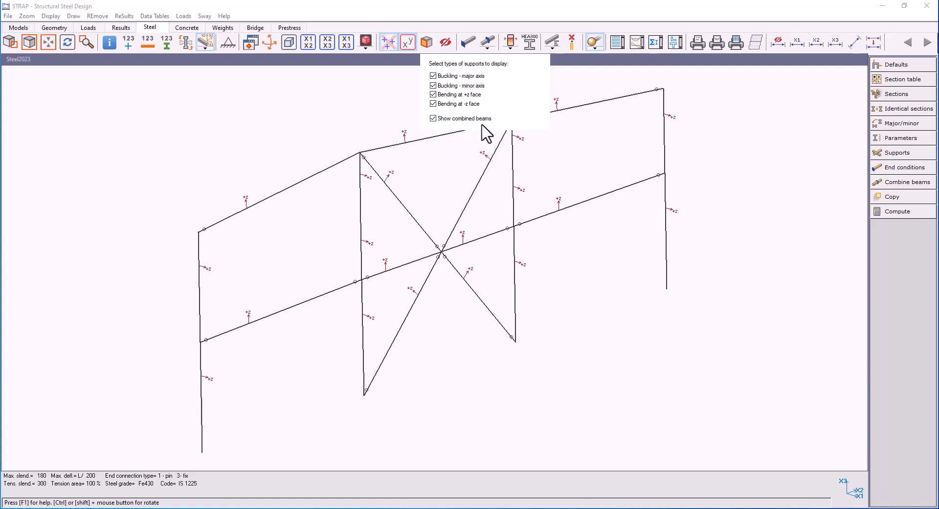
click(632, 94)
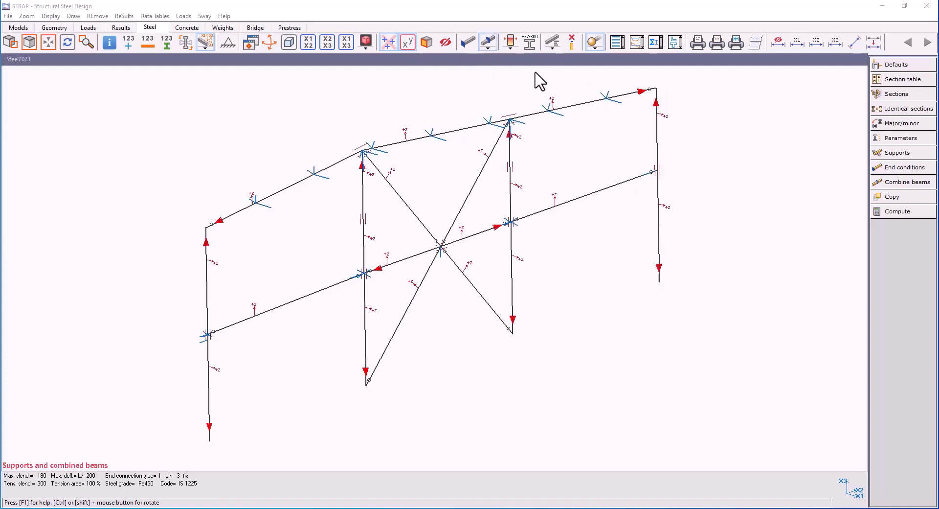
click(489, 40)
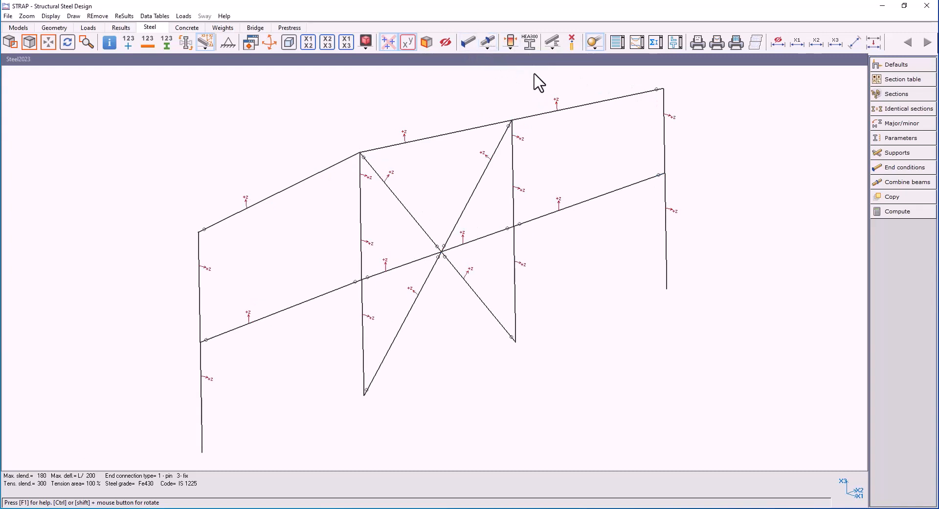
- Display the section type for selection on every beam of the frame, and turn the labels off again
click(552, 46)
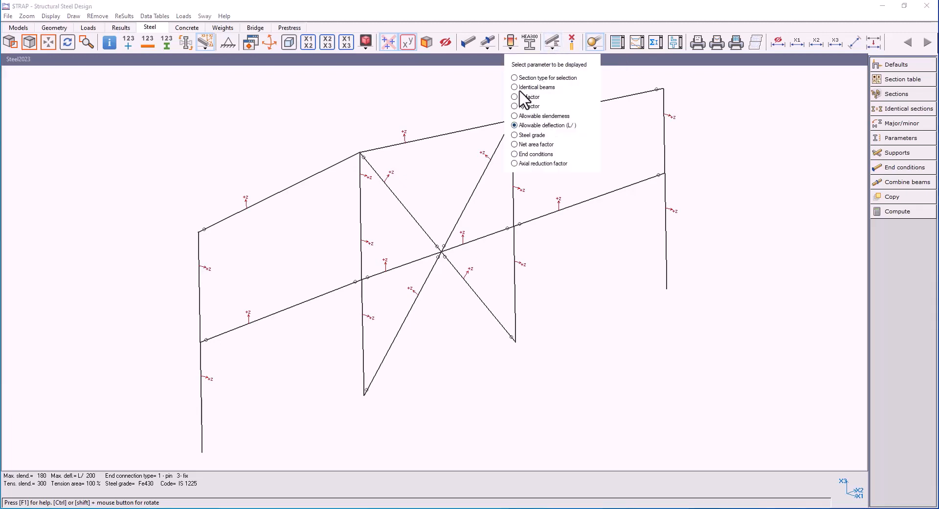
click(519, 78)
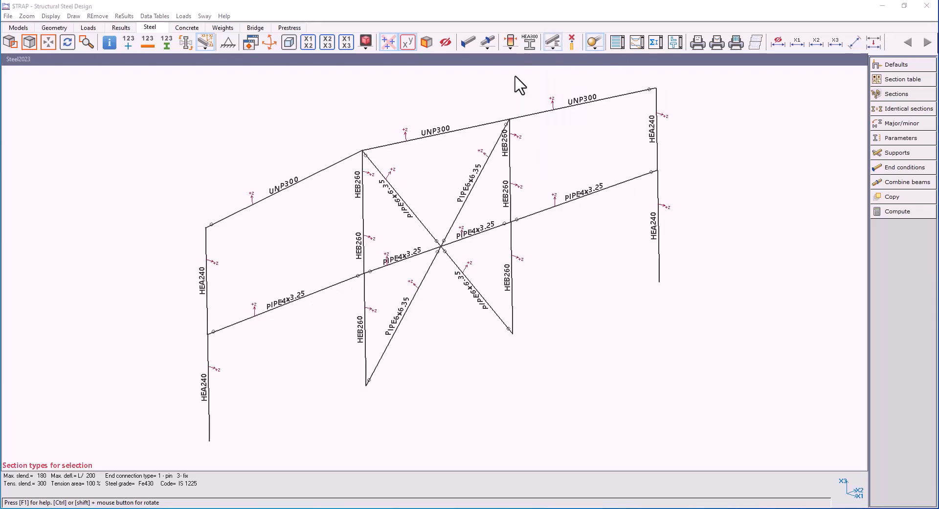
click(553, 46)
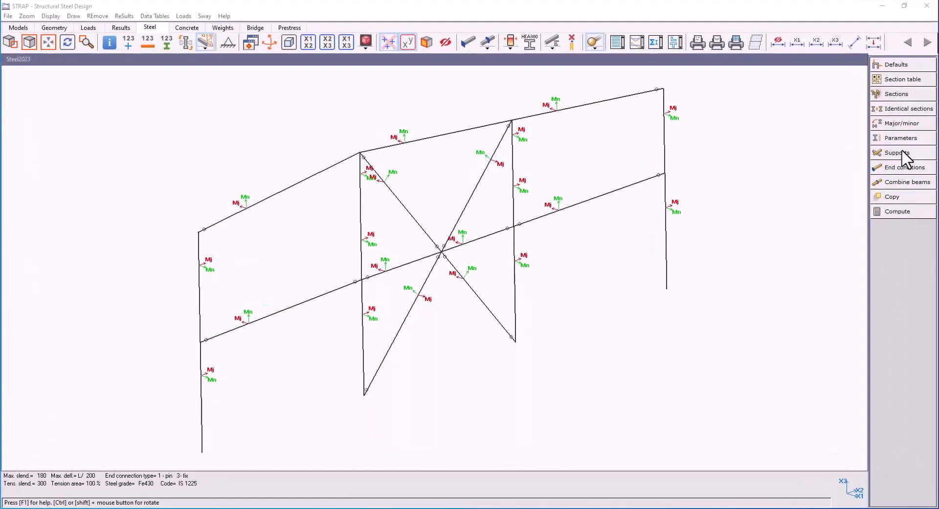
- Update the direction of all intermediate supports on the three top beams of the frame
click(903, 152)
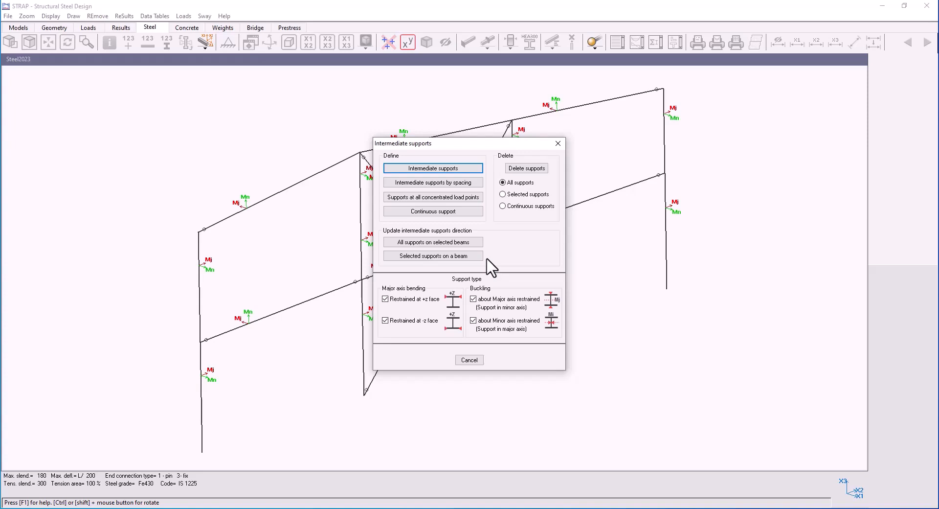
click(445, 245)
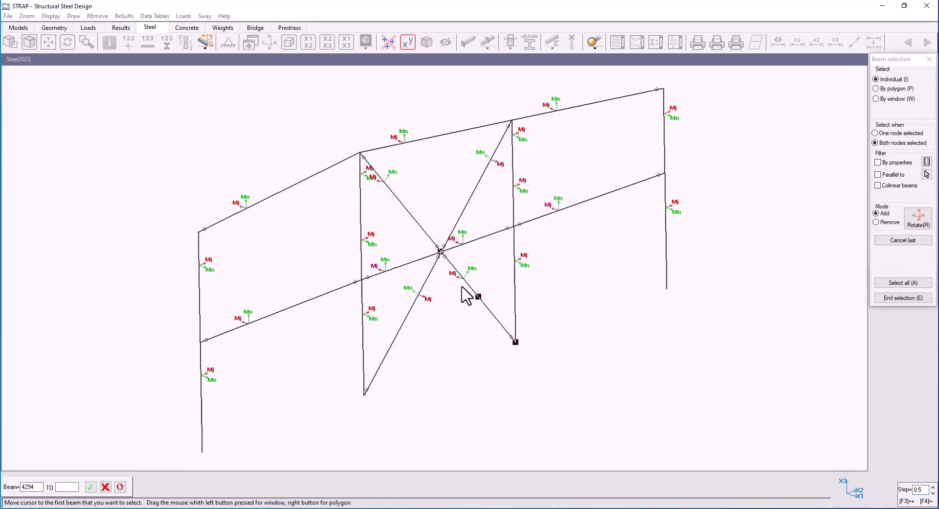
click(245, 209)
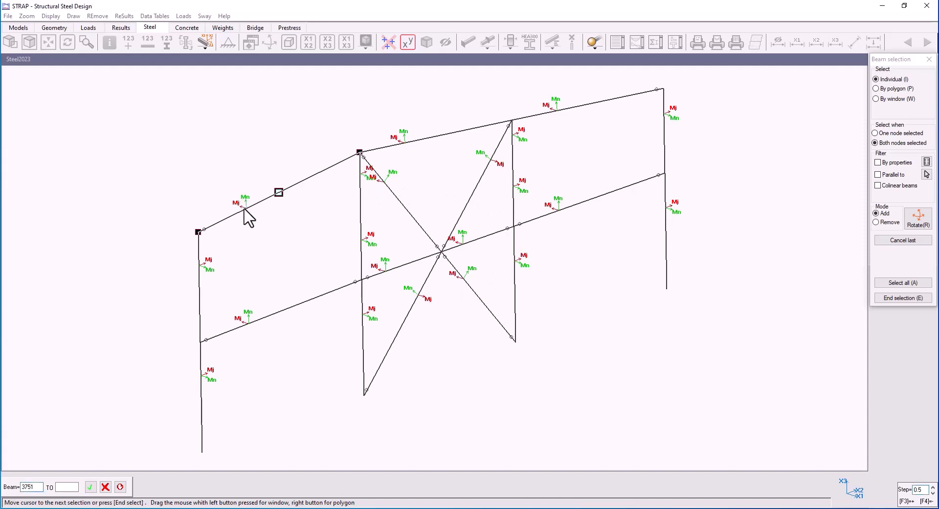
click(412, 141)
double_click(554, 119)
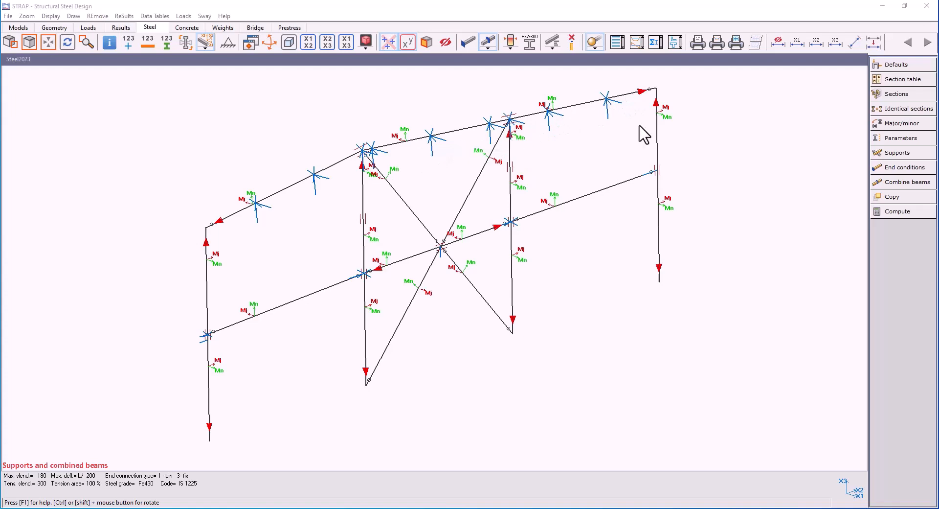
click(896, 153)
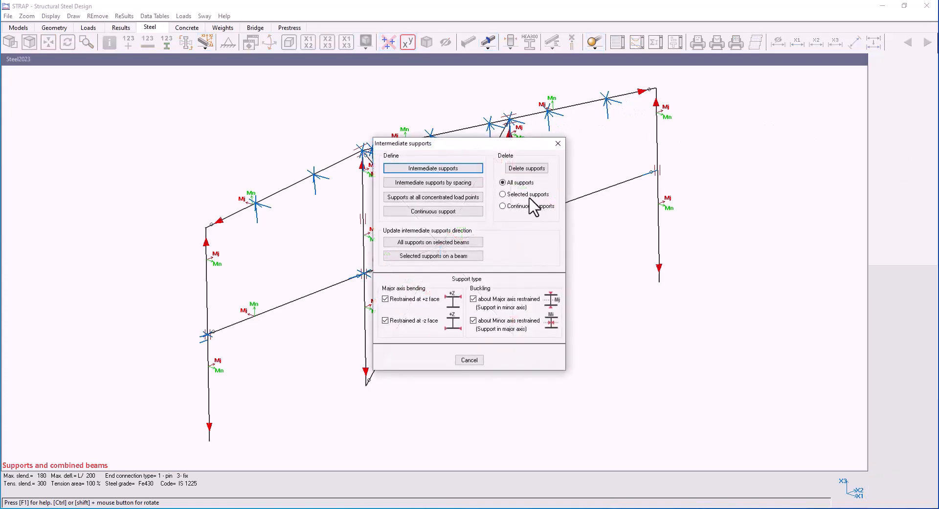
click(471, 361)
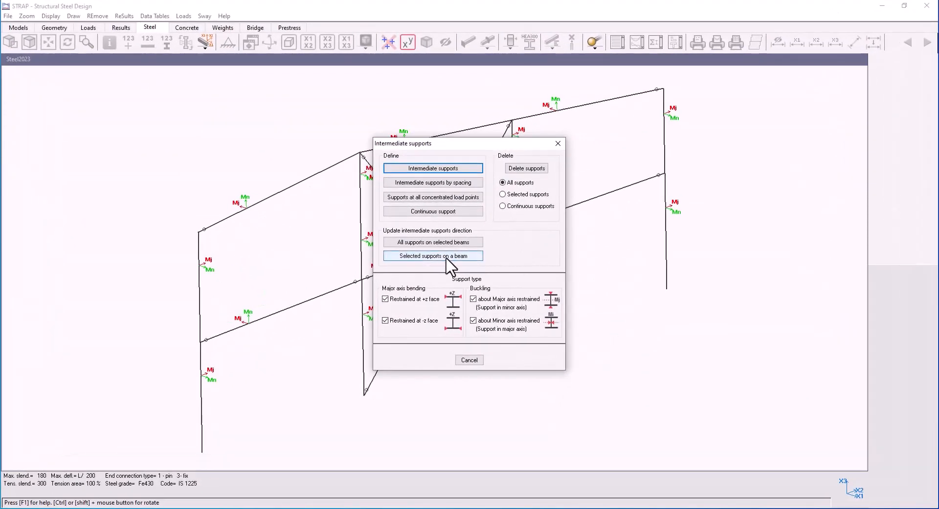
- Update selected intermediate supports on beam 3754, keeping only the +z face restraint and clearing the -z face and both buckling restraints
click(443, 256)
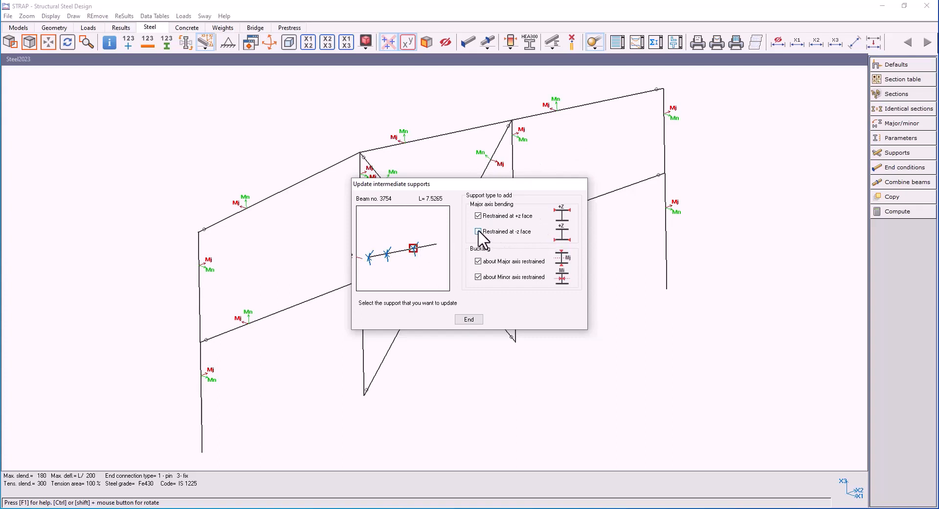
click(387, 253)
click(478, 261)
click(362, 261)
click(478, 260)
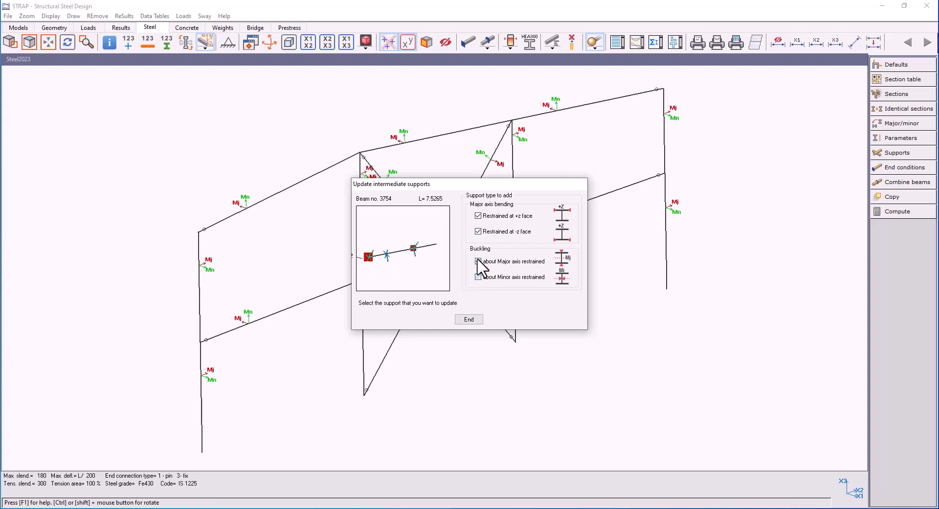
click(478, 231)
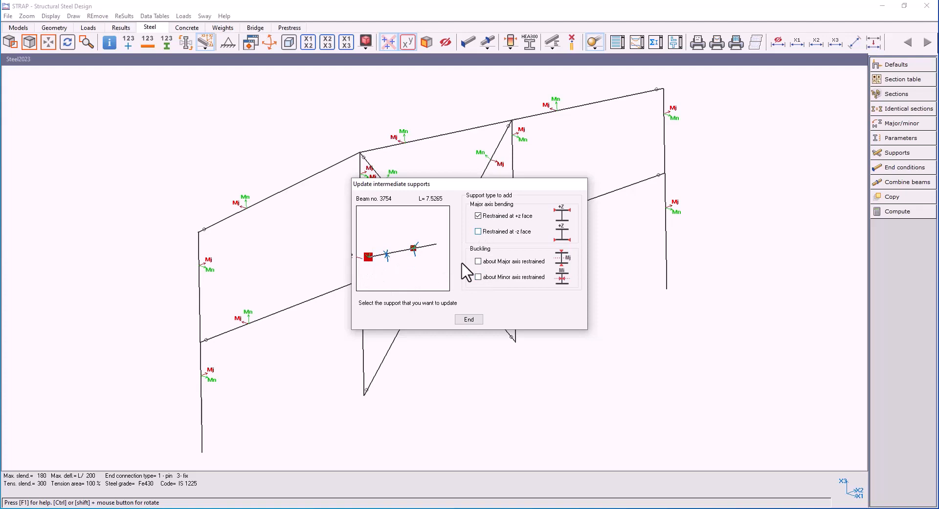
click(469, 319)
scroll(604, 122, up, 3)
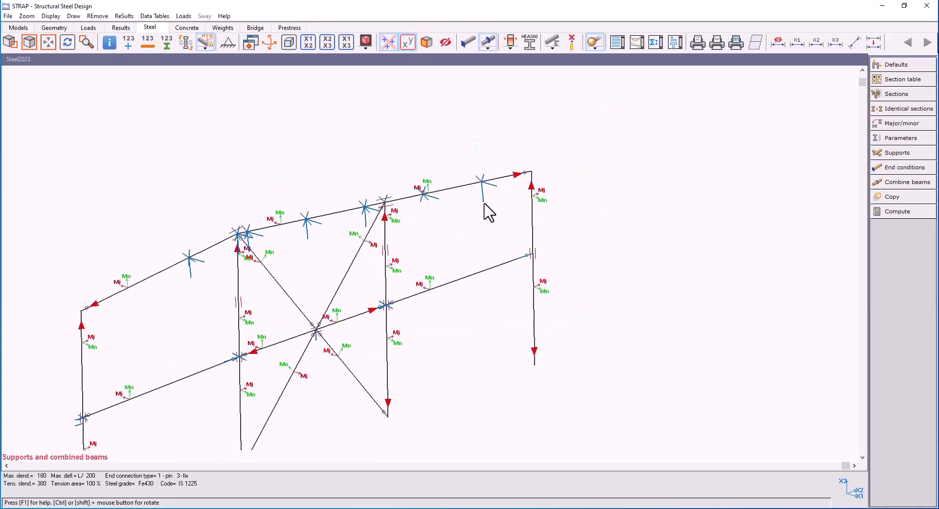
scroll(441, 196, up, 2)
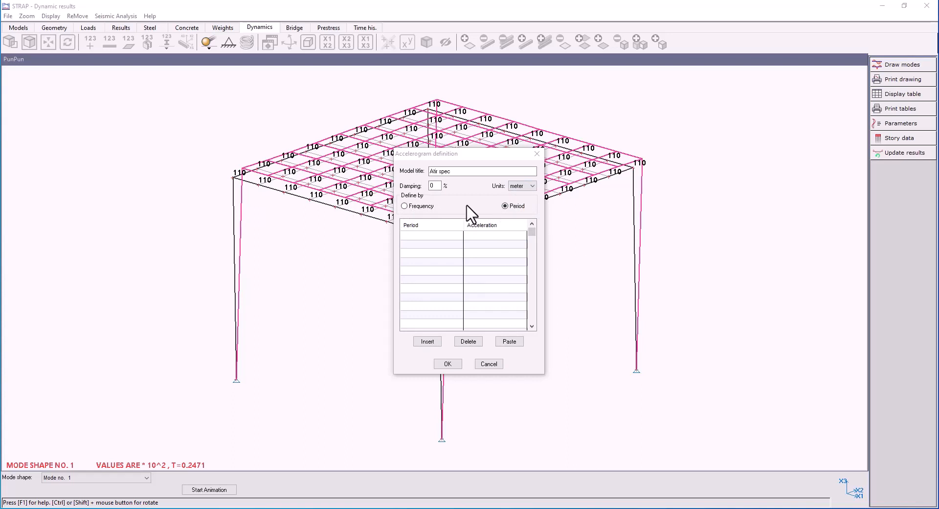
- Paste the period and acceleration values, from 0.77 / 3.04 to 1.2 / 1.96, into the accelerogram definition
click(509, 342)
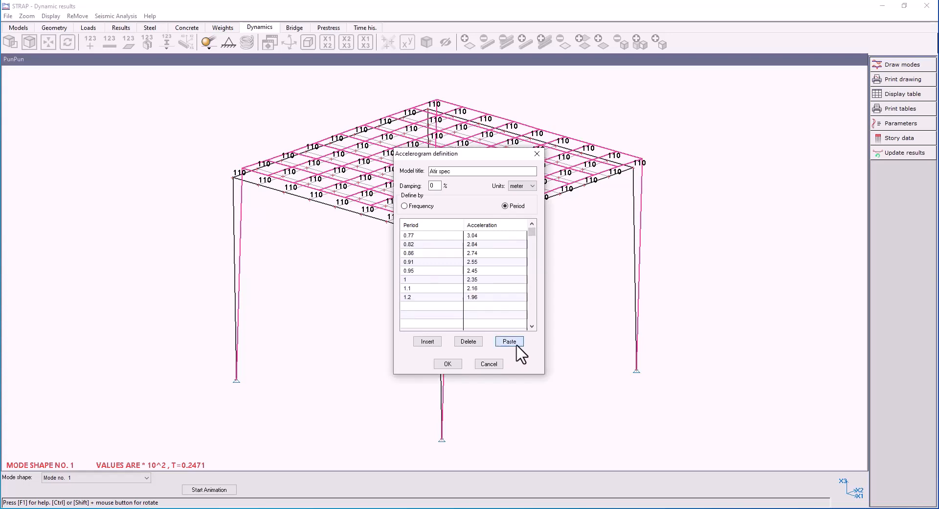